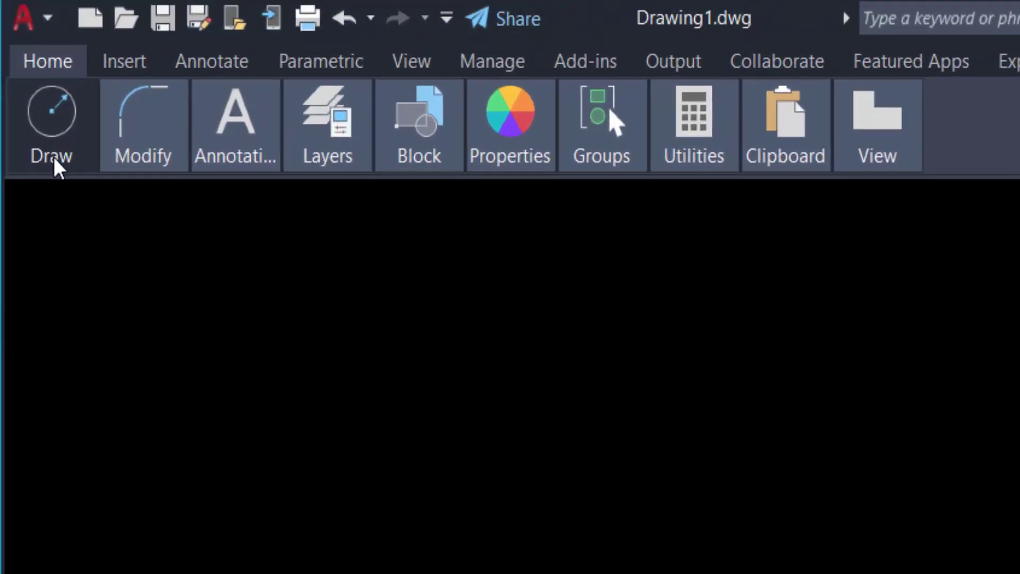
Step: Expand the Draw panel to reveal the Ellipse options: Center, Axis End and Elliptical Arc
{"action": "left_click", "coordinate": [53, 128]}
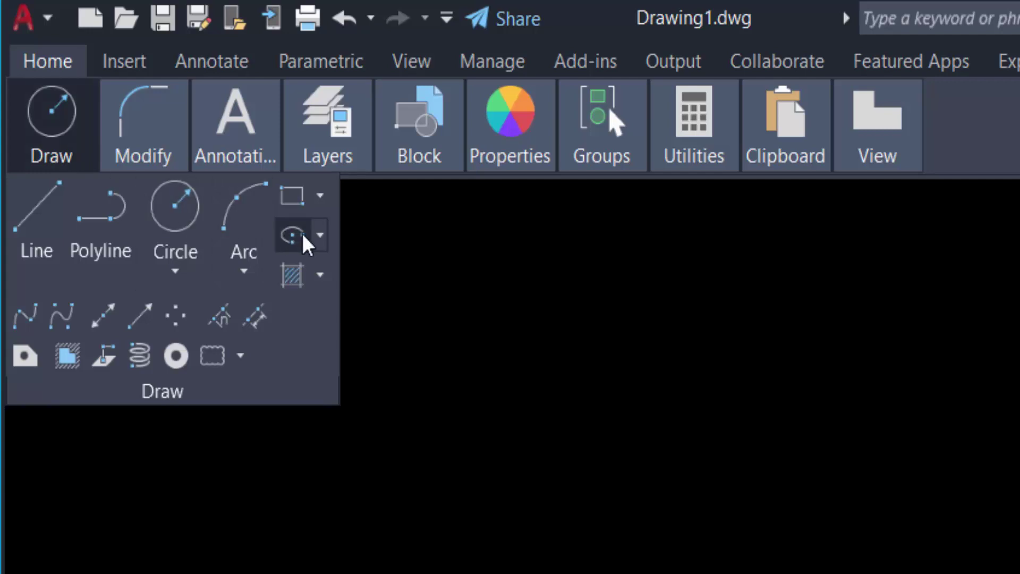
{"action": "left_click", "coordinate": [320, 236]}
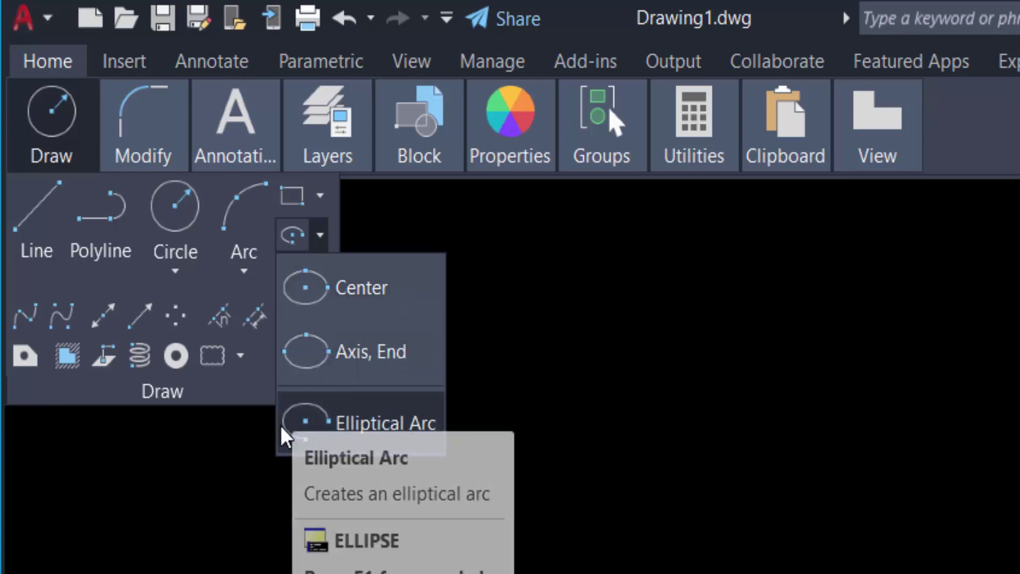
Step: Draw a wide, flat horizontal ellipse with Ellipse > Center from its centre, axis endpoint and other-axis distance
{"action": "left_click", "coordinate": [349, 292]}
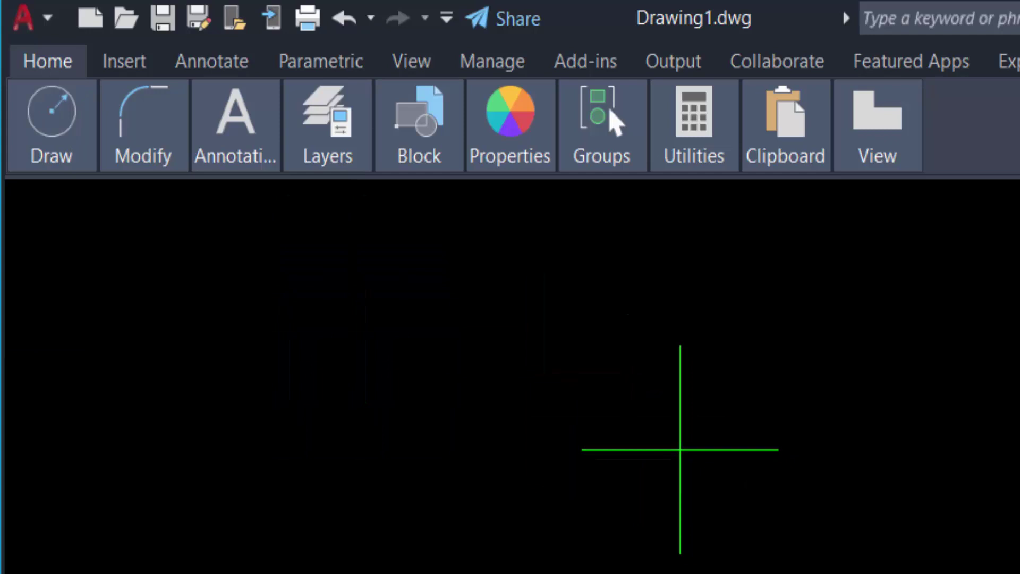
{"action": "left_click", "coordinate": [637, 434]}
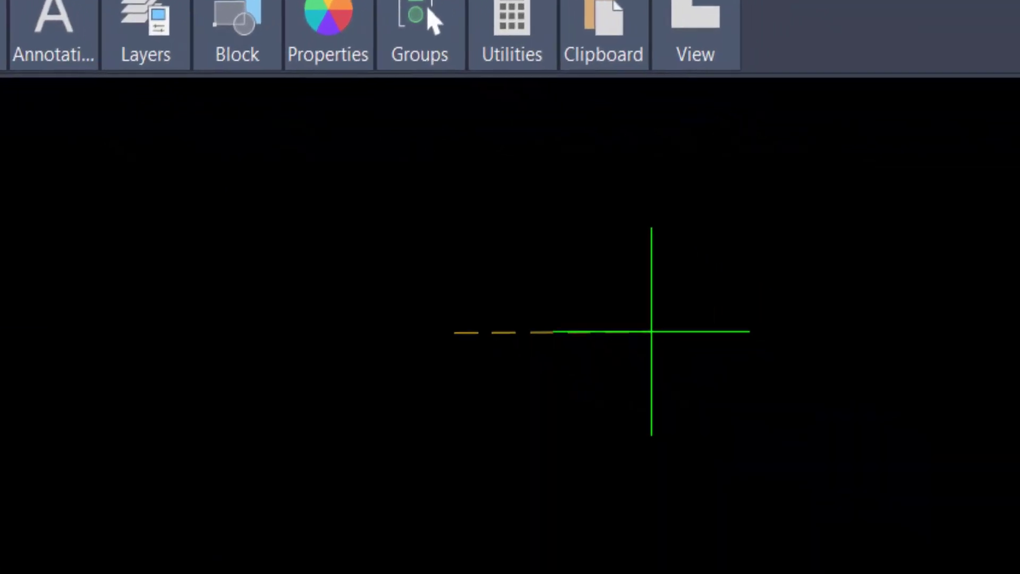
{"action": "left_click", "coordinate": [651, 331]}
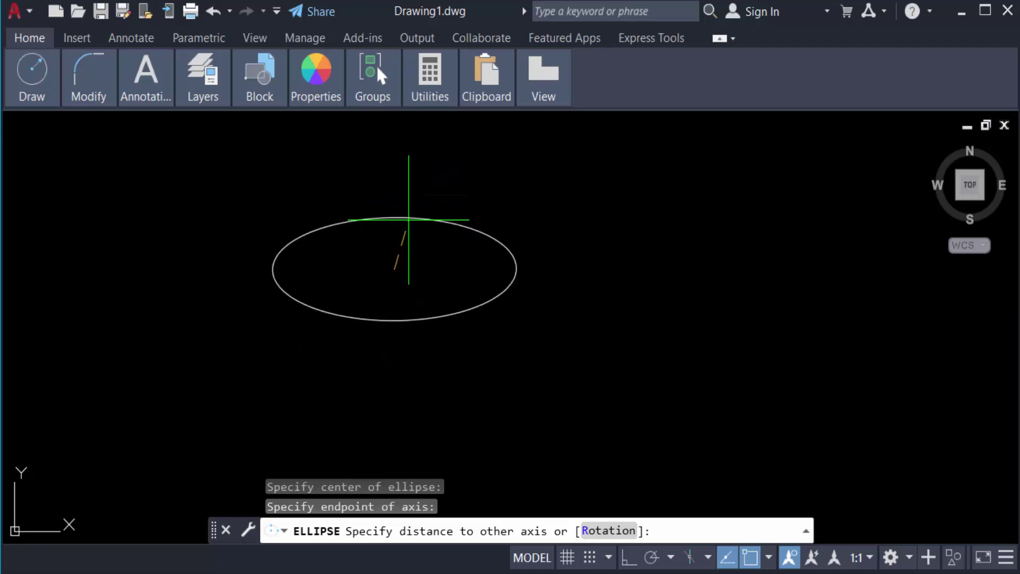
{"action": "left_click", "coordinate": [409, 221]}
{"action": "scroll", "coordinate": [457, 314], "scroll_direction": "down", "scroll_amount": 2}
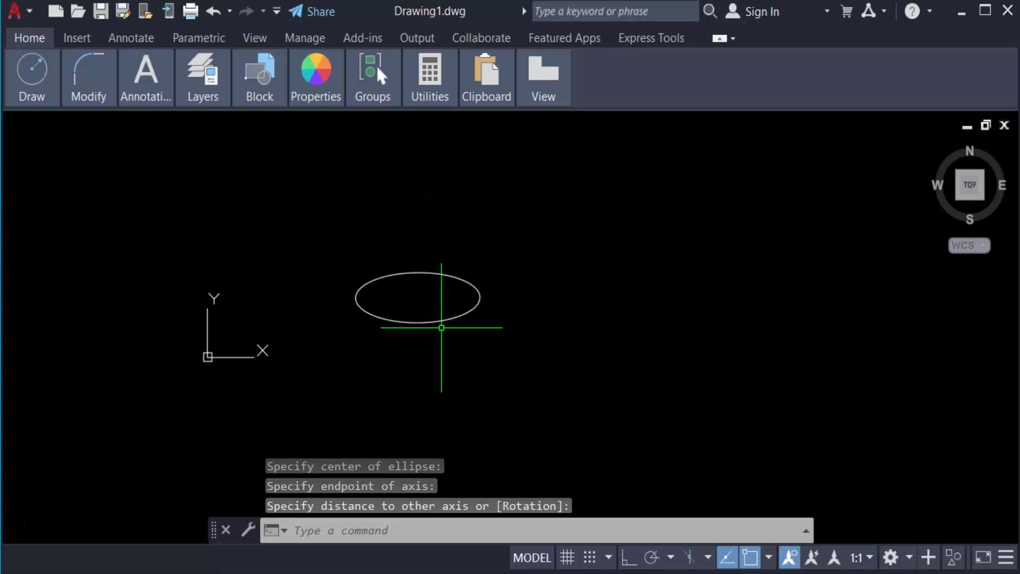
{"action": "scroll", "coordinate": [444, 326], "scroll_direction": "up", "scroll_amount": 2}
{"action": "scroll", "coordinate": [412, 319], "scroll_direction": "up", "scroll_amount": 2}
{"action": "scroll", "coordinate": [396, 308], "scroll_direction": "up", "scroll_amount": 1}
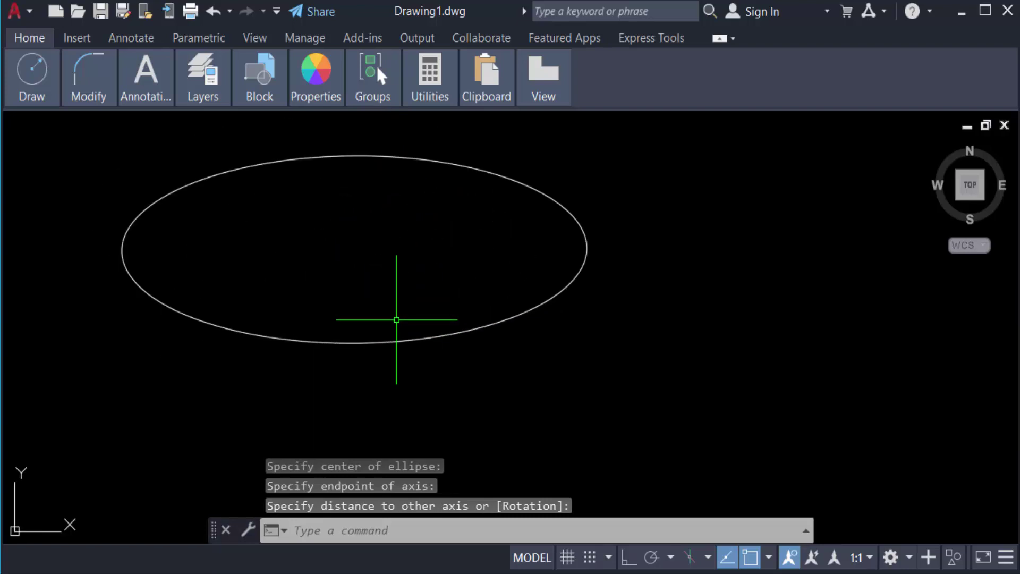
{"action": "scroll", "coordinate": [451, 319], "scroll_direction": "down", "scroll_amount": 3}
{"action": "scroll", "coordinate": [565, 304], "scroll_direction": "up", "scroll_amount": 1}
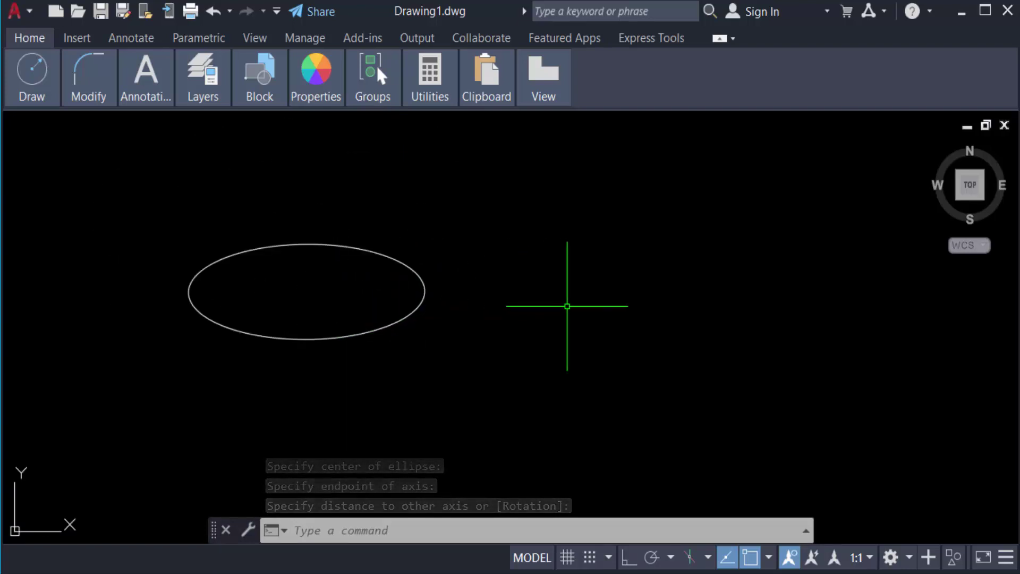
Step: Use EL to draw a tall vertical ellipse right of the first, from two axis endpoints and a longer other axis
{"action": "key", "text": "Escape"}
{"action": "key", "text": "Escape"}
{"action": "key", "text": "Escape"}
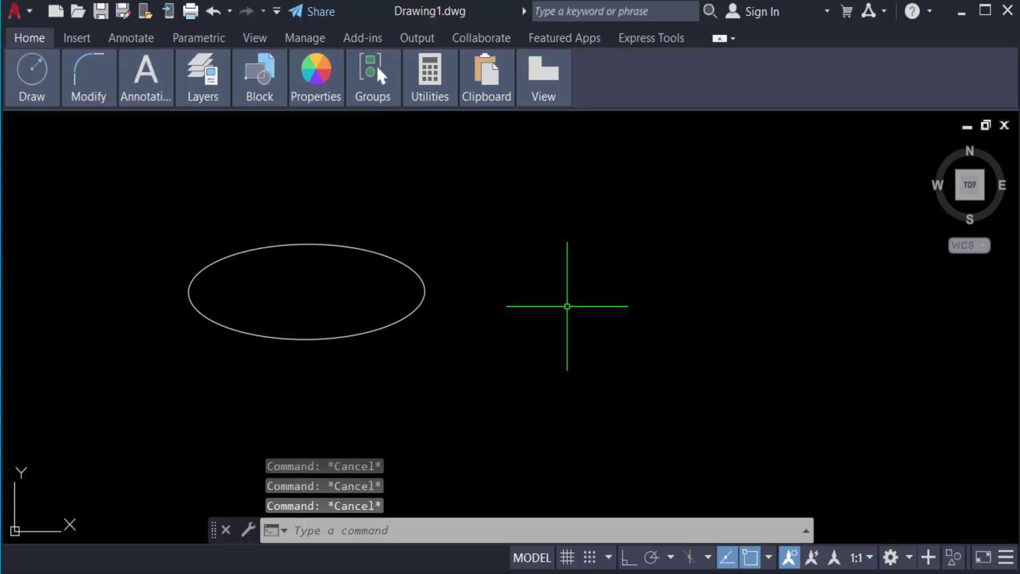
{"action": "type", "text": "el"}
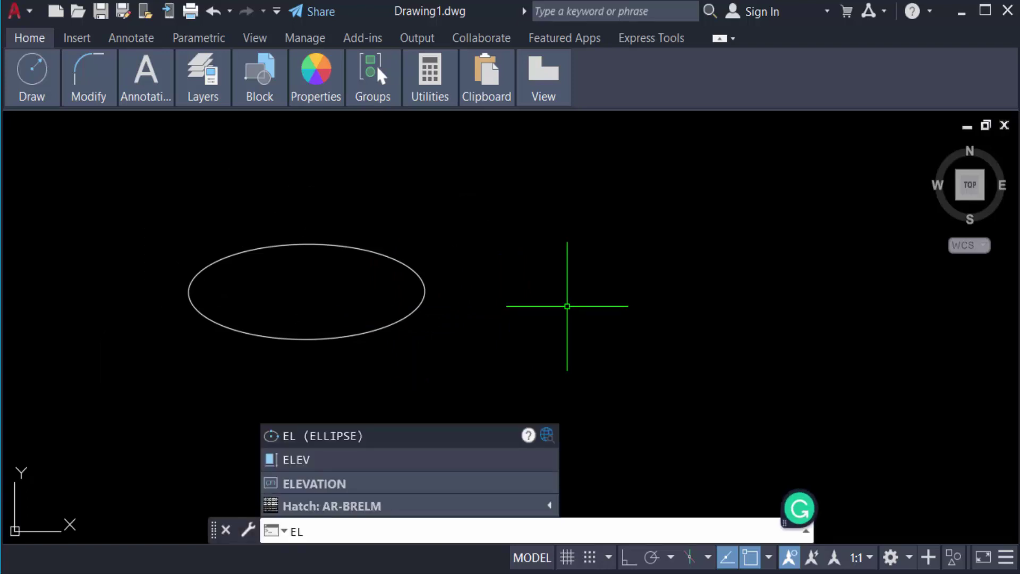
{"action": "key", "text": "Return"}
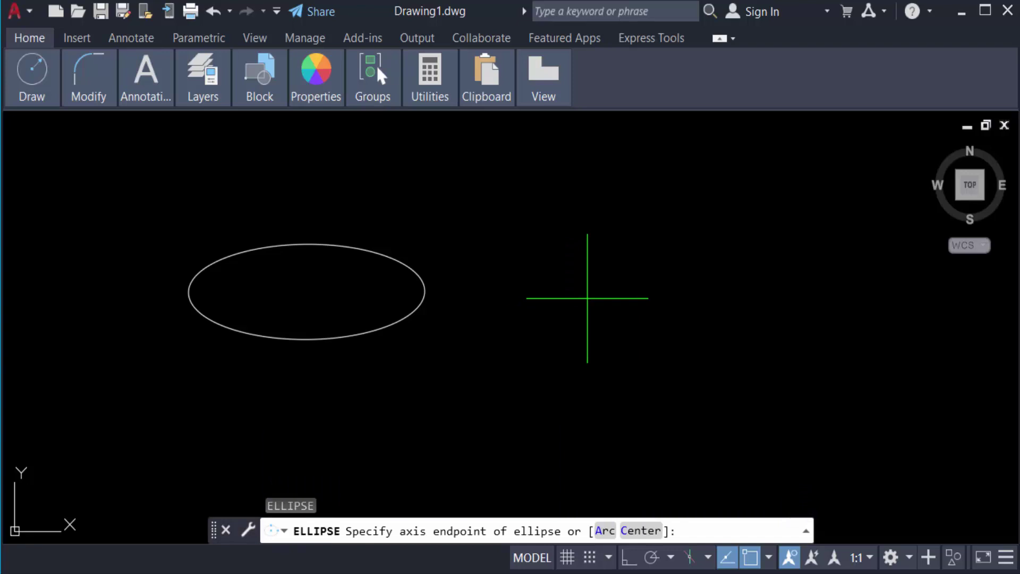
{"action": "left_click", "coordinate": [587, 298]}
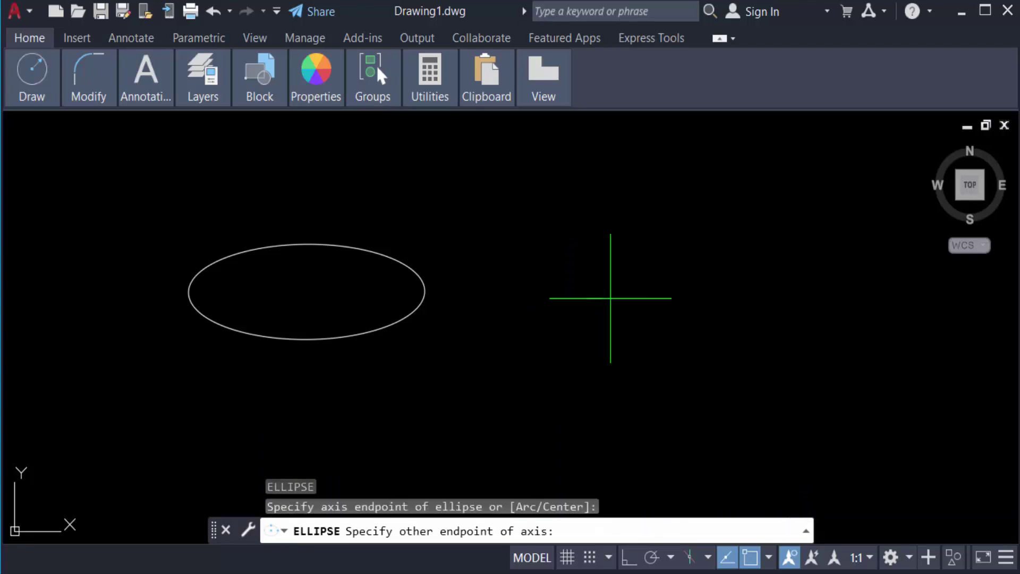
{"action": "left_click", "coordinate": [782, 297]}
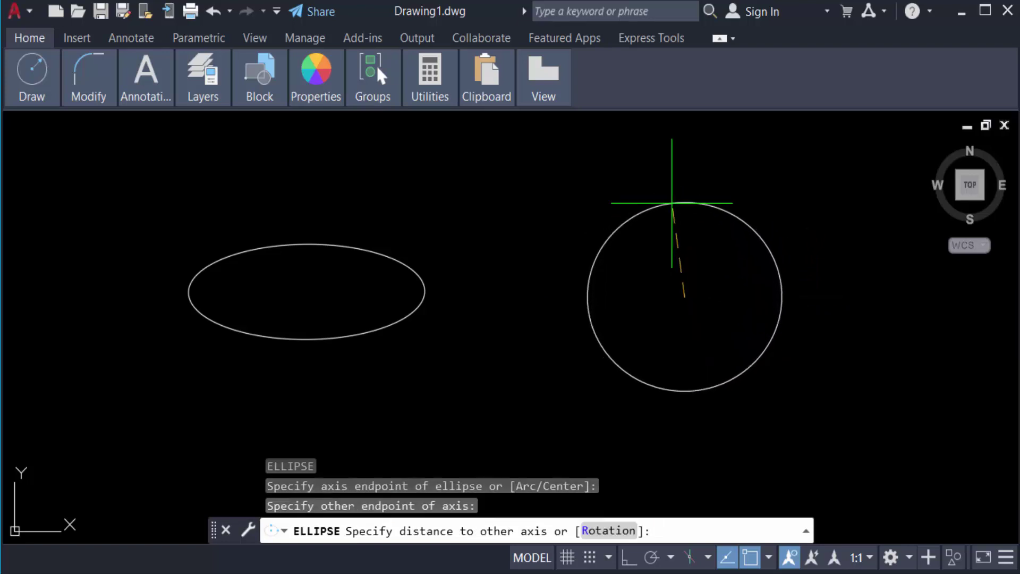
{"action": "scroll", "coordinate": [660, 130], "scroll_direction": "down", "scroll_amount": 2}
{"action": "scroll", "coordinate": [664, 114], "scroll_direction": "down", "scroll_amount": 3}
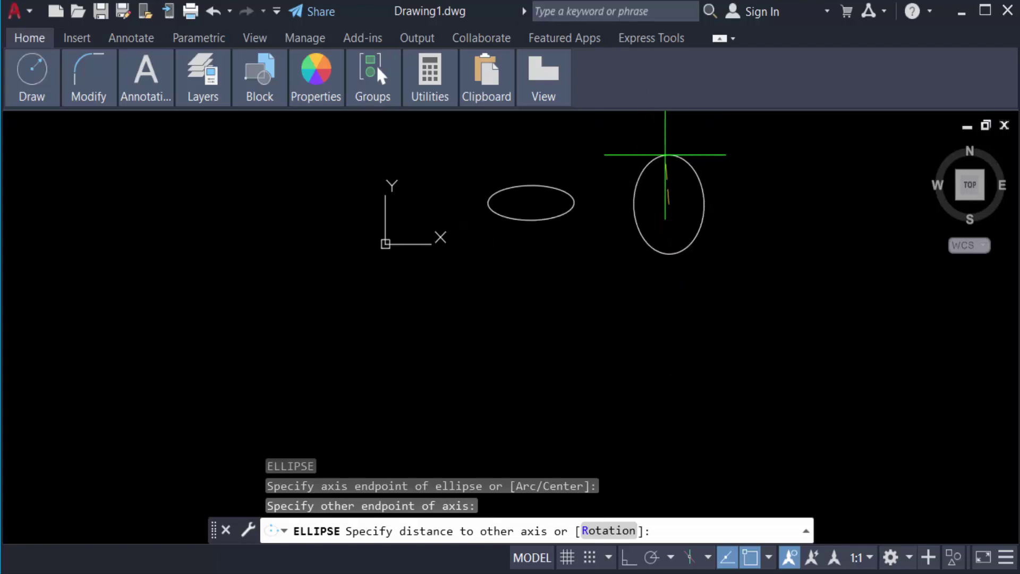
{"action": "left_click", "coordinate": [663, 115]}
{"action": "scroll", "coordinate": [663, 266], "scroll_direction": "down", "scroll_amount": 2}
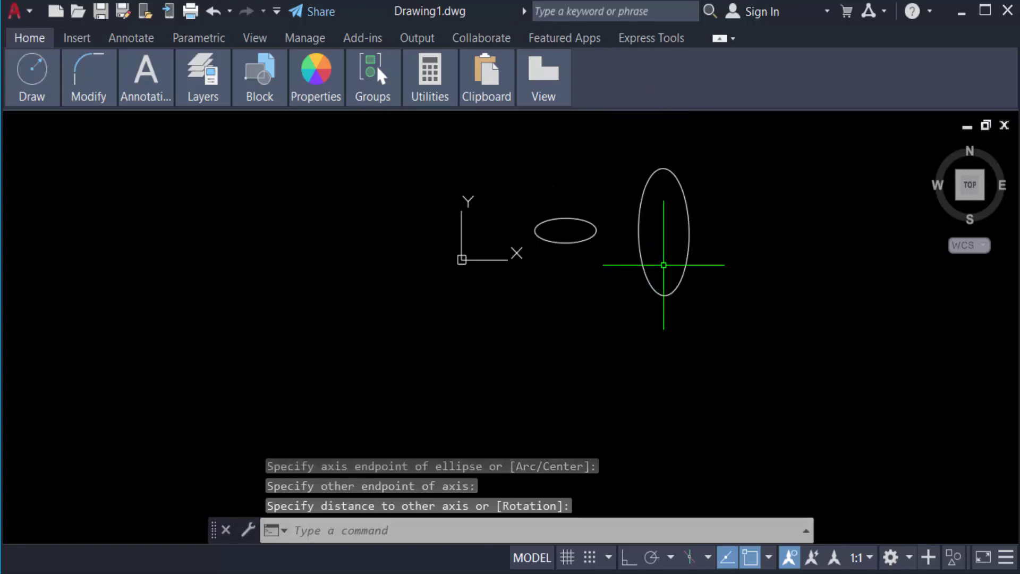
{"action": "scroll", "coordinate": [690, 249], "scroll_direction": "up", "scroll_amount": 4}
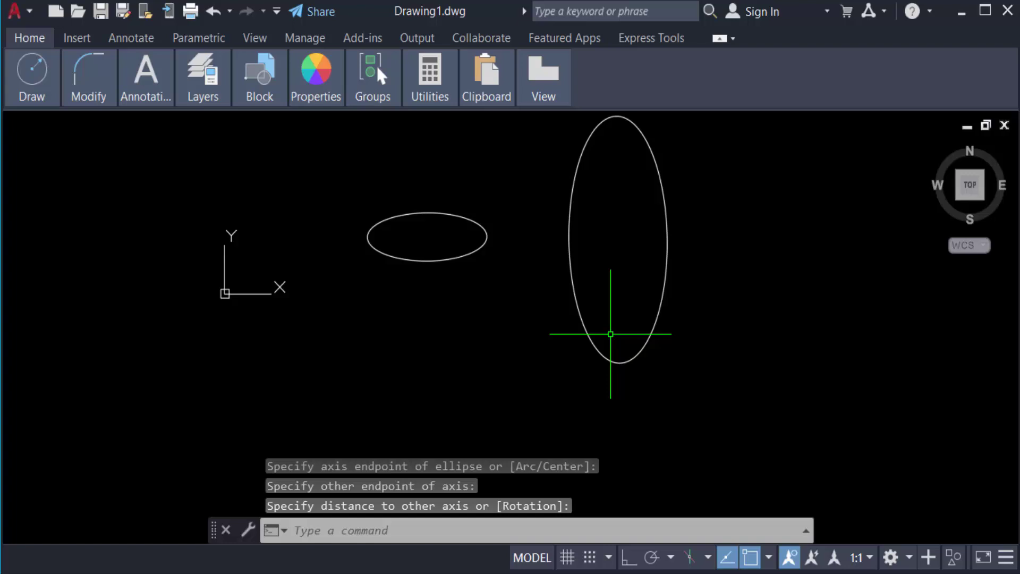
Step: Draw an elliptical arc open on its left, setting axis endpoints, other-axis distance, then start and end angles
{"action": "mouse_move", "coordinate": [18, 86]}
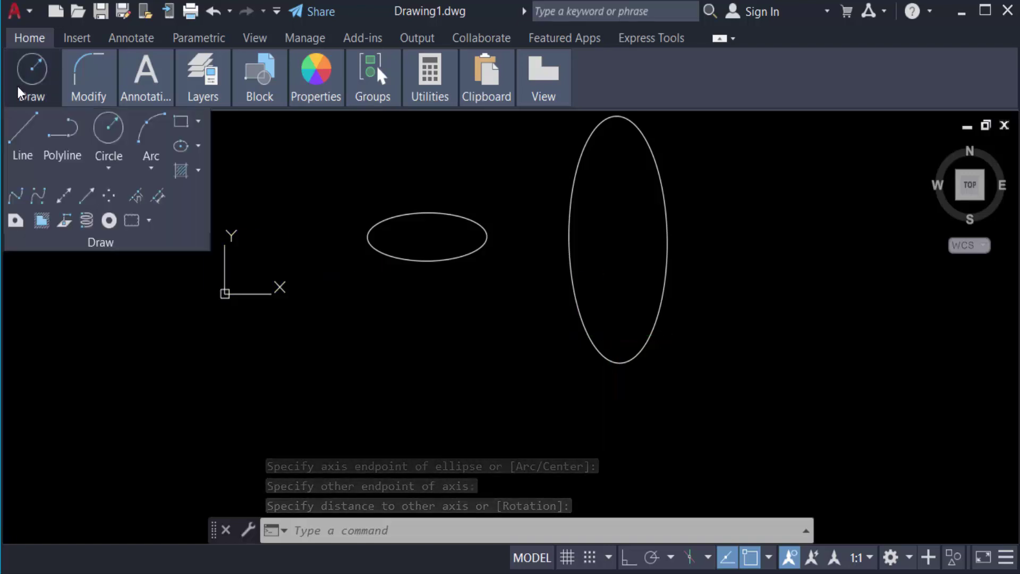
{"action": "left_click", "coordinate": [197, 147]}
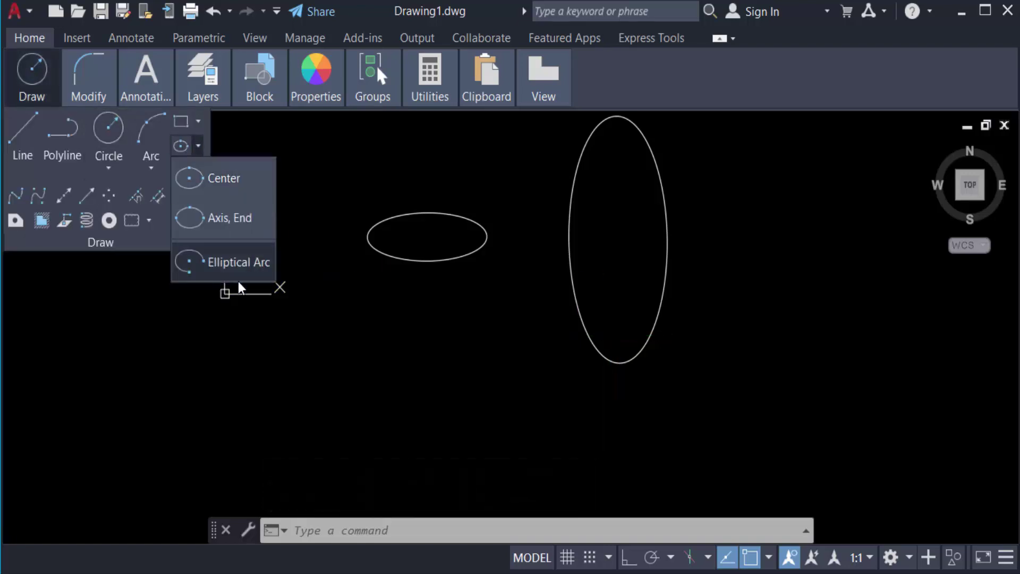
{"action": "left_click", "coordinate": [230, 267]}
{"action": "scroll", "coordinate": [311, 324], "scroll_direction": "down", "scroll_amount": 2}
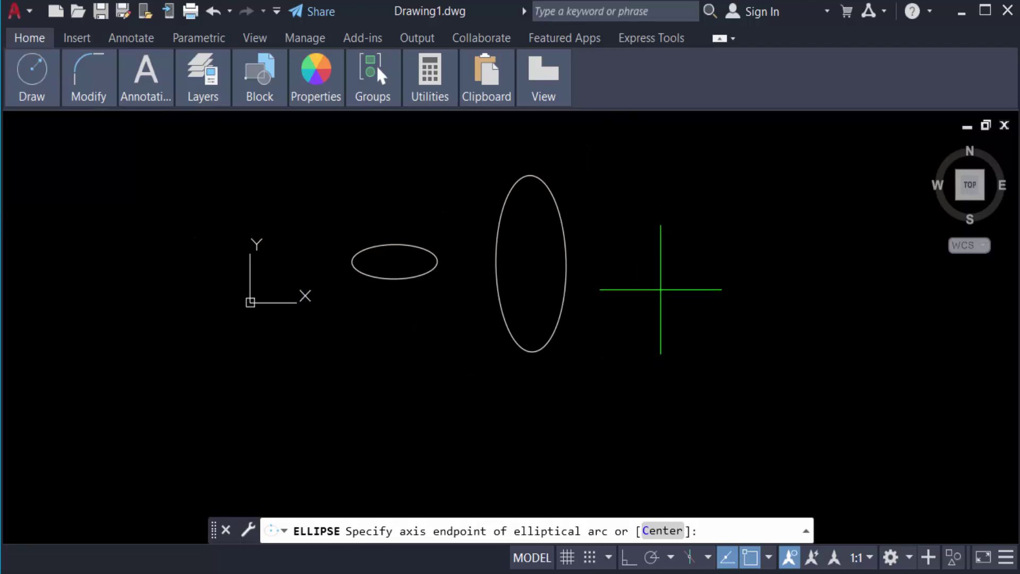
{"action": "left_click", "coordinate": [667, 282]}
{"action": "scroll", "coordinate": [808, 287], "scroll_direction": "up", "scroll_amount": 2}
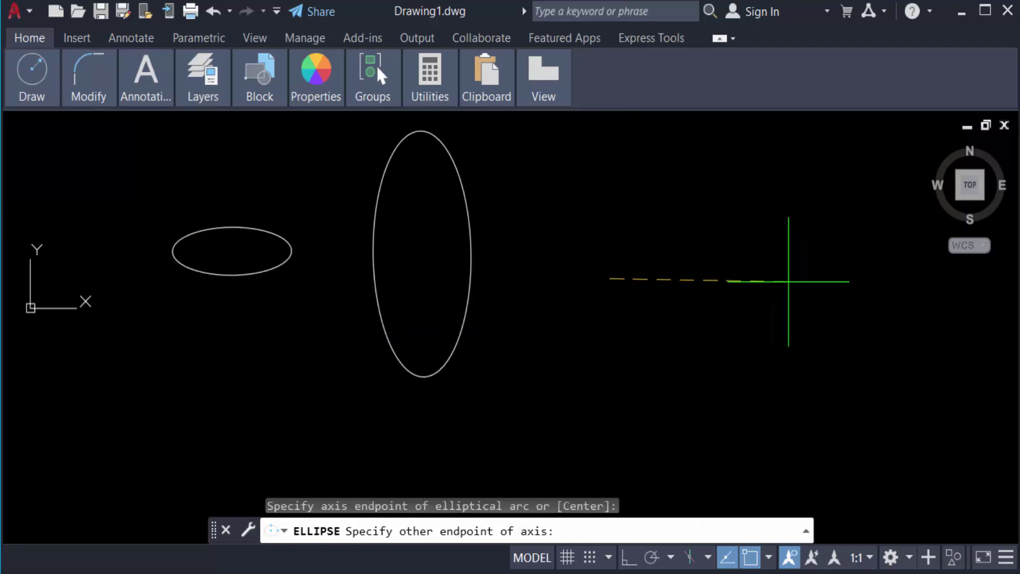
{"action": "left_click", "coordinate": [717, 280]}
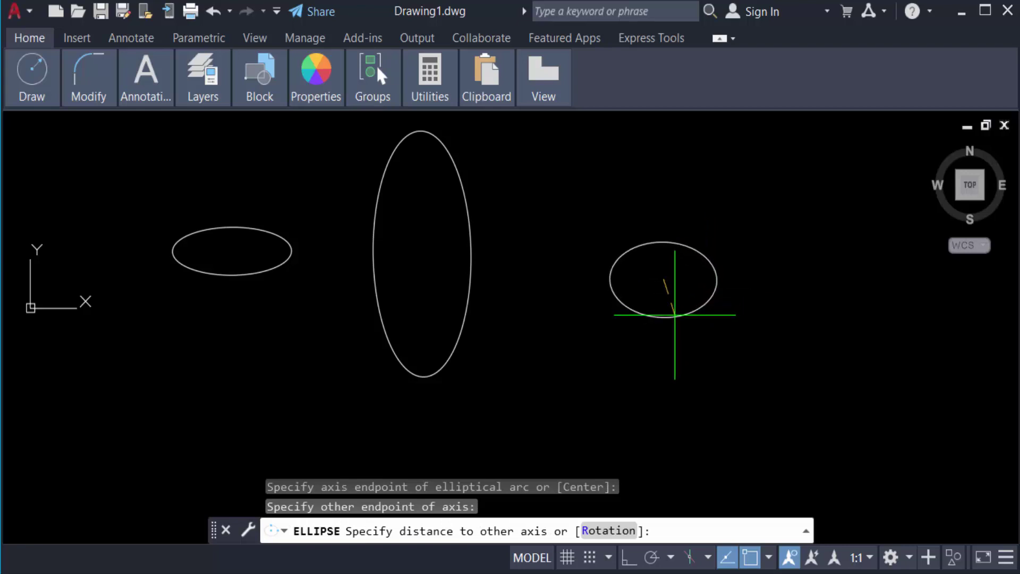
{"action": "left_click", "coordinate": [675, 315]}
{"action": "left_click", "coordinate": [674, 317]}
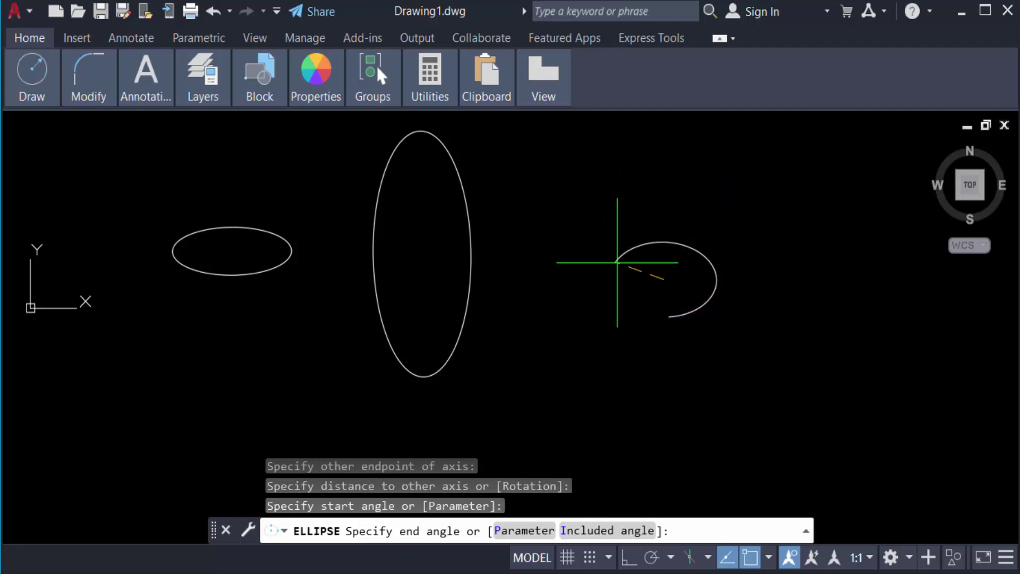
{"action": "left_click", "coordinate": [607, 233]}
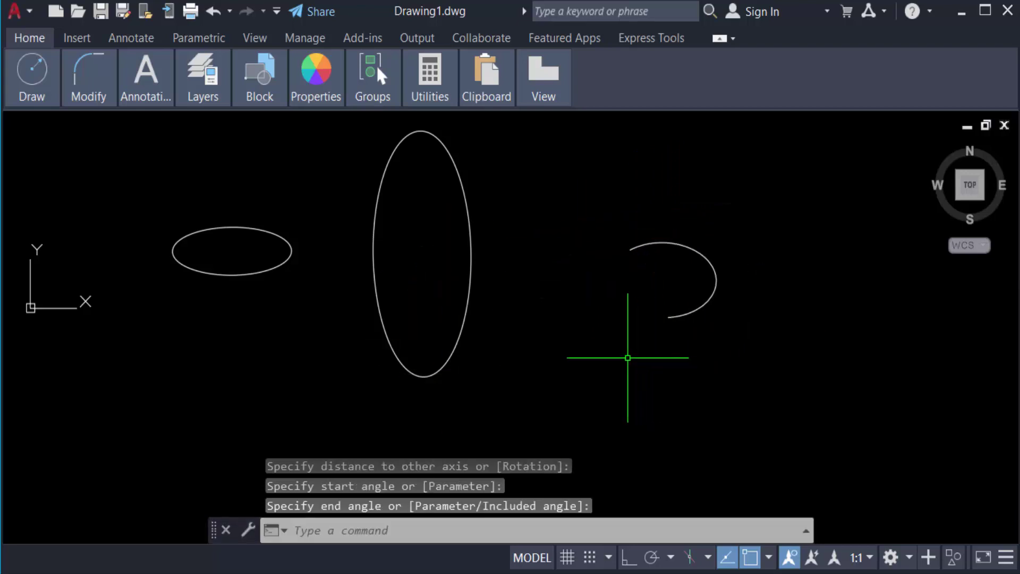
{"action": "scroll", "coordinate": [439, 430], "scroll_direction": "down", "scroll_amount": 7}
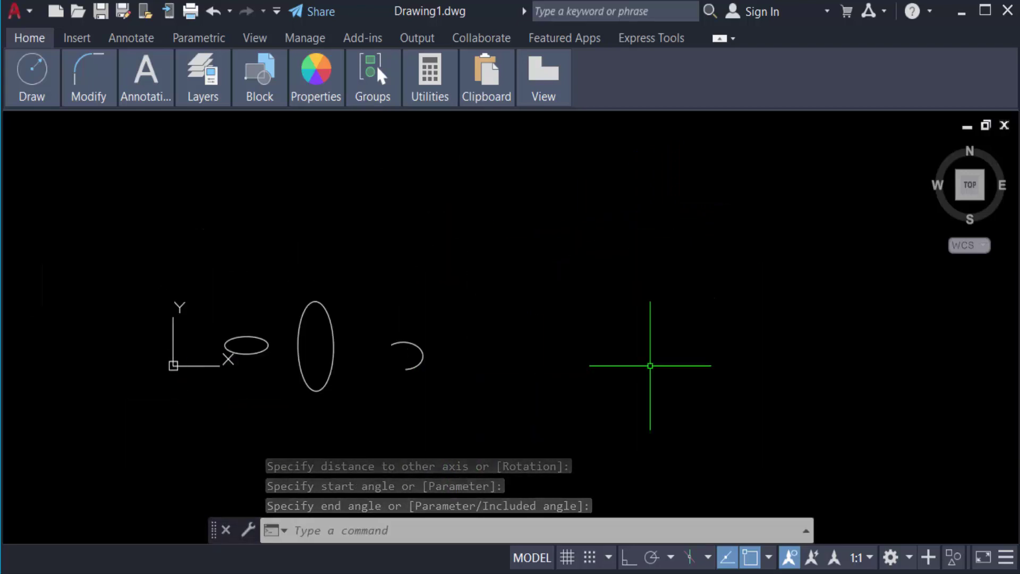
{"action": "scroll", "coordinate": [563, 343], "scroll_direction": "up", "scroll_amount": 5}
Step: Draw a 20-unit horizontal line with the LINE command
{"action": "key", "text": "Escape"}
{"action": "key", "text": "Escape"}
{"action": "key", "text": "Escape"}
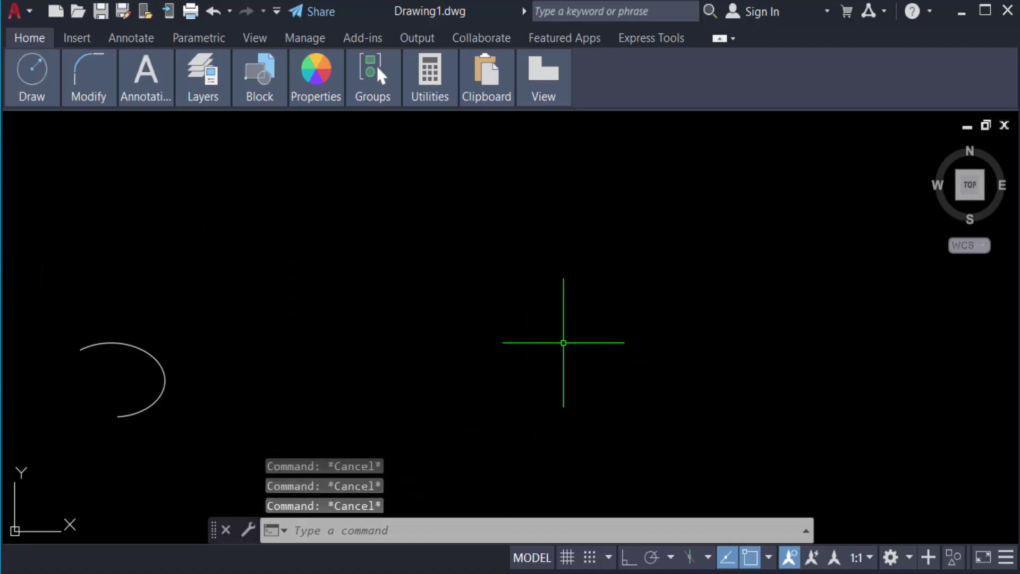
{"action": "key", "text": "Return"}
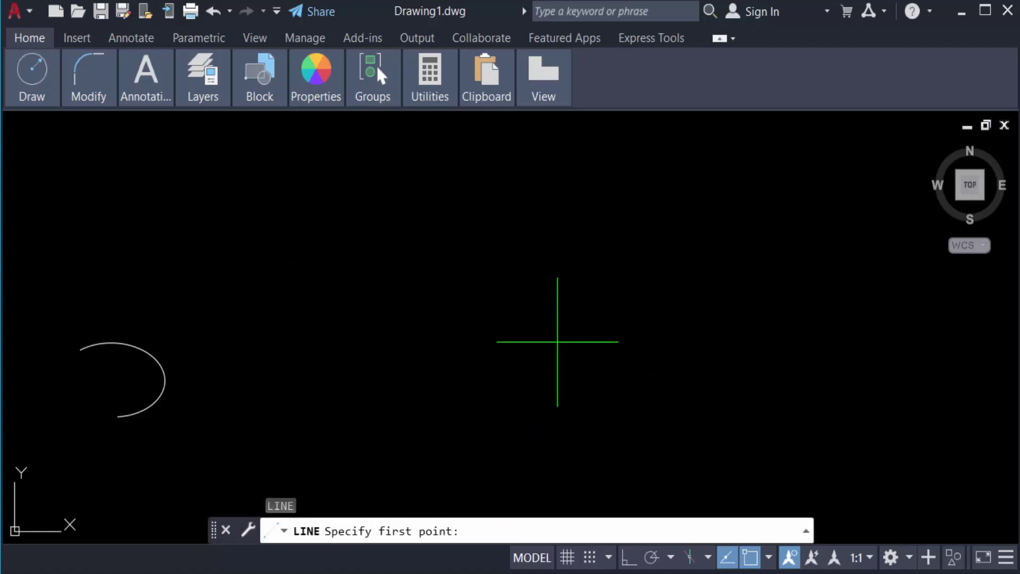
{"action": "scroll", "coordinate": [547, 380], "scroll_direction": "down", "scroll_amount": 3}
{"action": "left_click", "coordinate": [448, 388]}
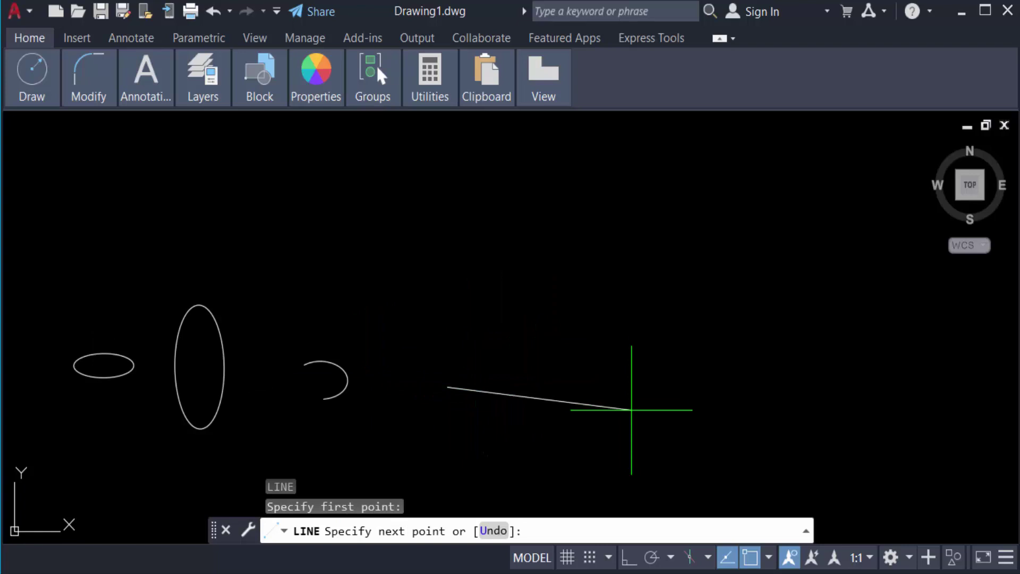
{"action": "scroll", "coordinate": [611, 388], "scroll_direction": "up", "scroll_amount": 4}
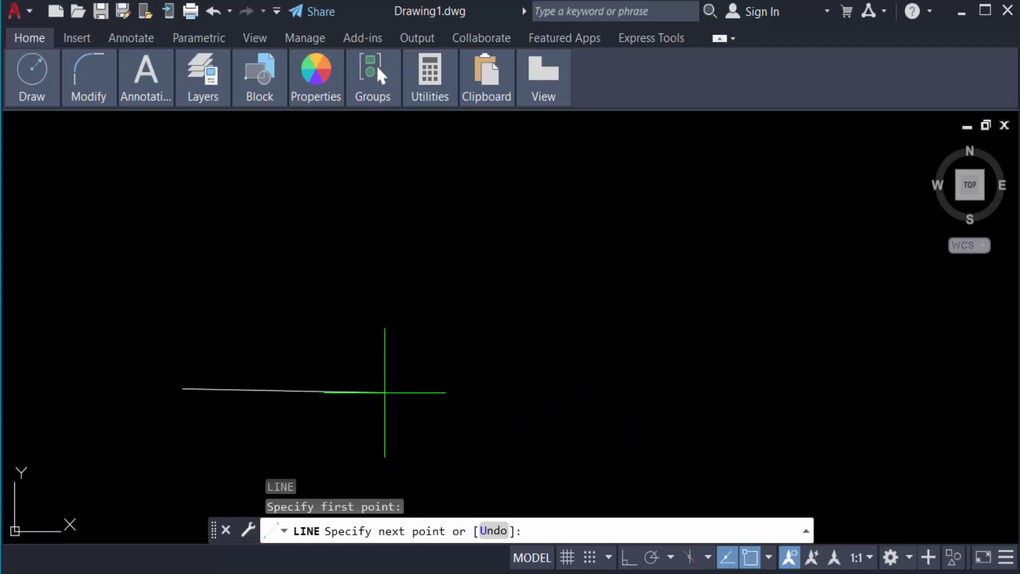
{"action": "type", "text": "20"}
{"action": "key", "text": "Return"}
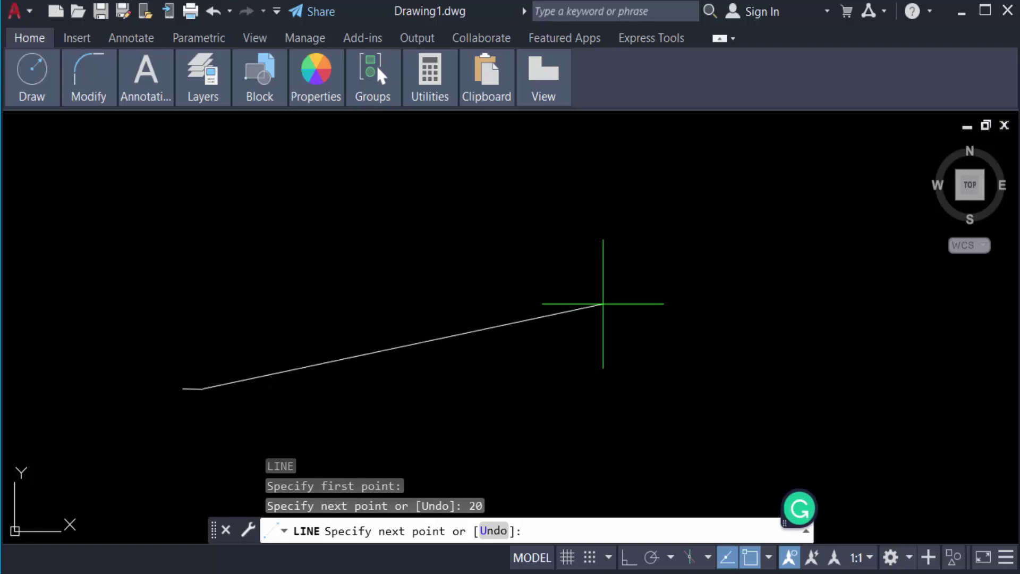
{"action": "middle_click_drag", "start_coordinate": [216, 434], "coordinate": [501, 388]}
{"action": "scroll", "coordinate": [519, 380], "scroll_direction": "up", "scroll_amount": 2}
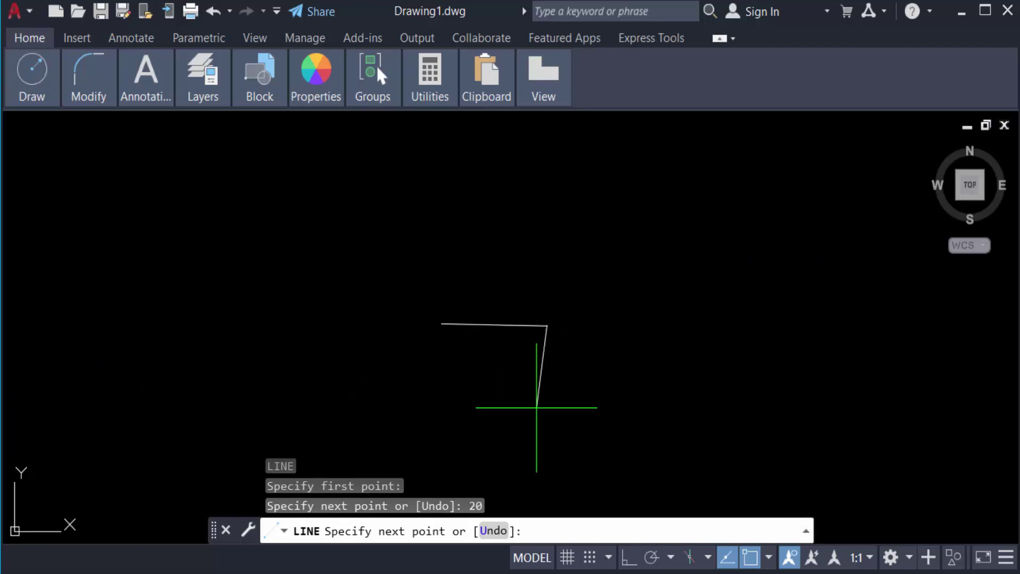
{"action": "key", "text": "Return"}
{"action": "scroll", "coordinate": [518, 350], "scroll_direction": "up", "scroll_amount": 4}
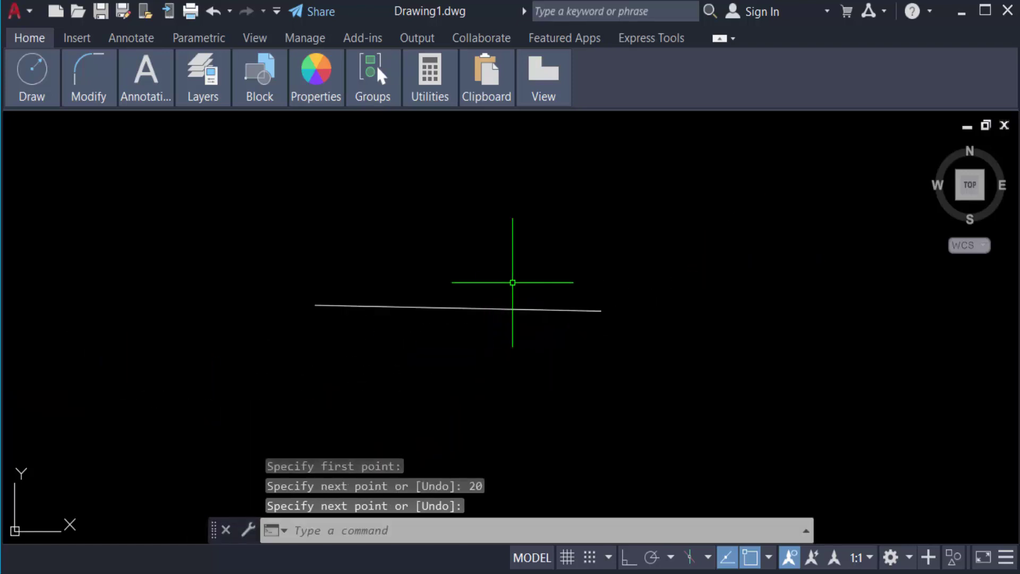
{"action": "scroll", "coordinate": [511, 283], "scroll_direction": "down", "scroll_amount": 3}
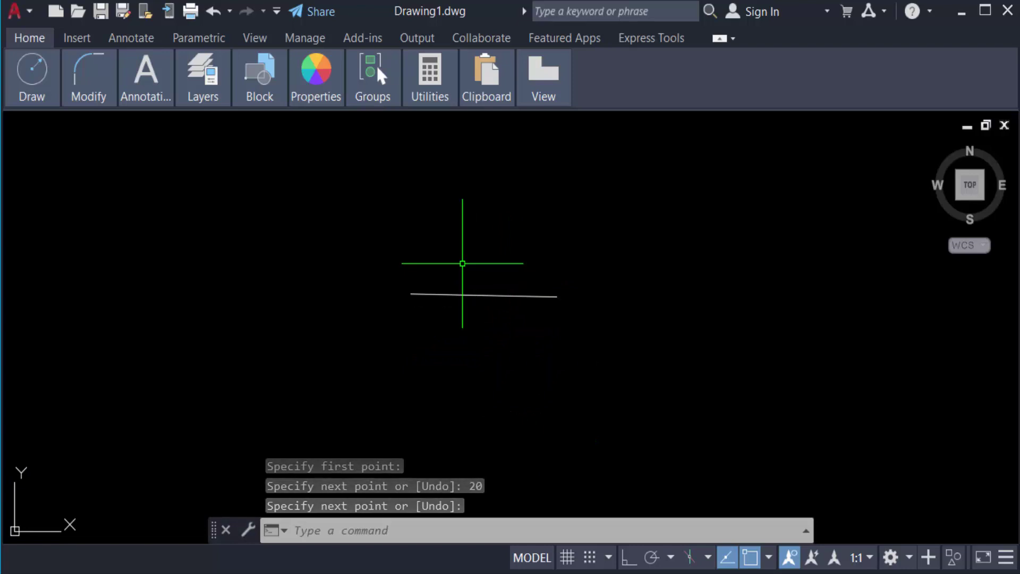
Step: Draw a vertical line from above to below, crossing the horizontal line
{"action": "type", "text": "l"}
{"action": "key", "text": "Return"}
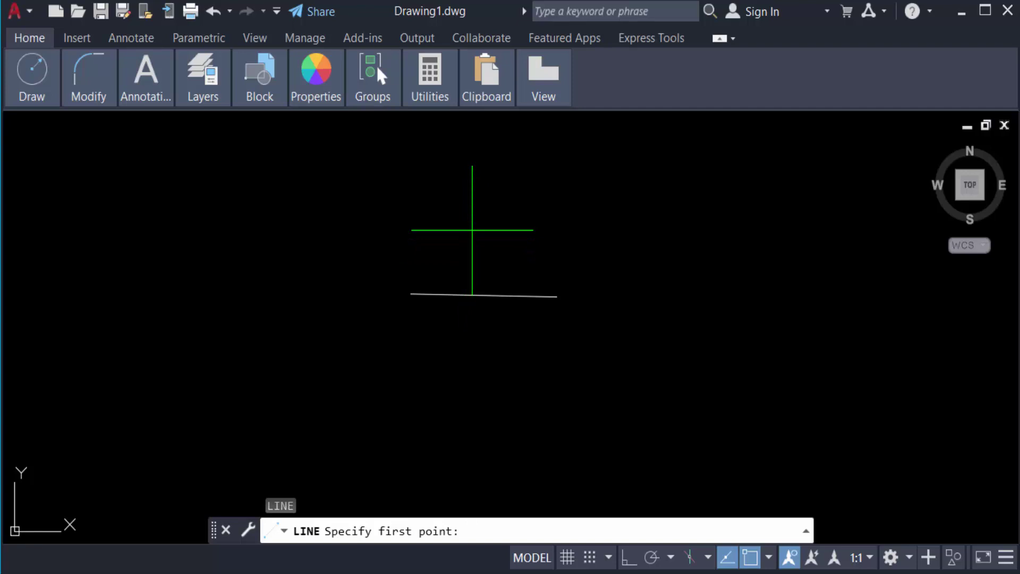
{"action": "left_click", "coordinate": [473, 188]}
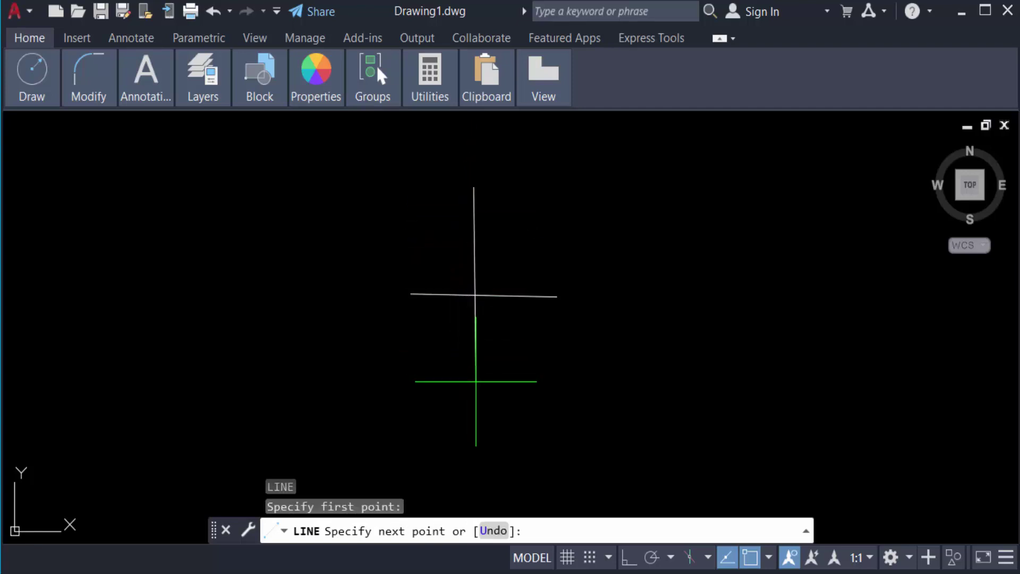
{"action": "left_click", "coordinate": [479, 378]}
{"action": "key", "text": "Return"}
{"action": "key", "text": "Escape"}
{"action": "key", "text": "Escape"}
{"action": "key", "text": "Escape"}
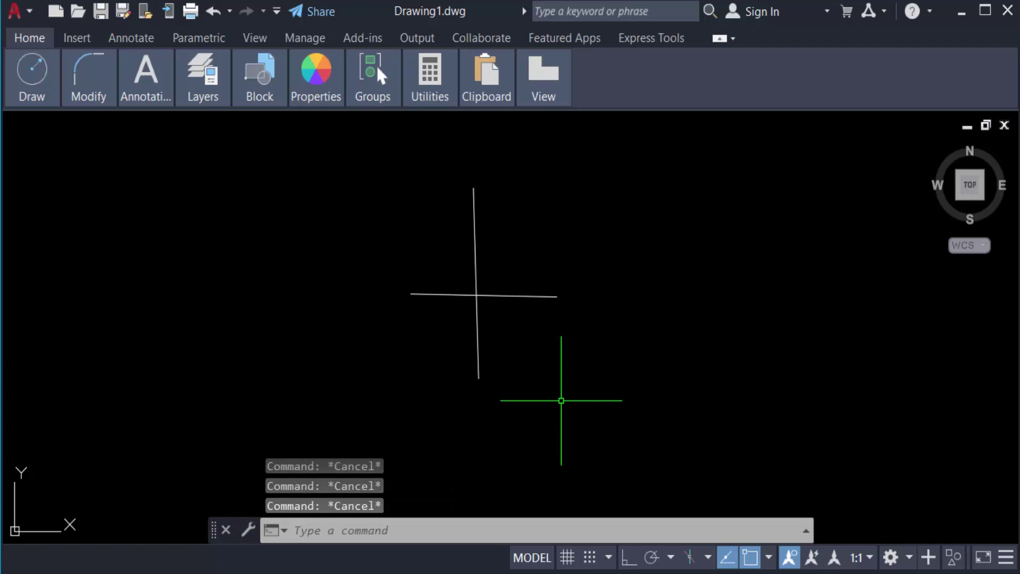
Step: Draw an ellipse using the horizontal line's two ends as one axis and the vertical line's end for height
{"action": "type", "text": "l"}
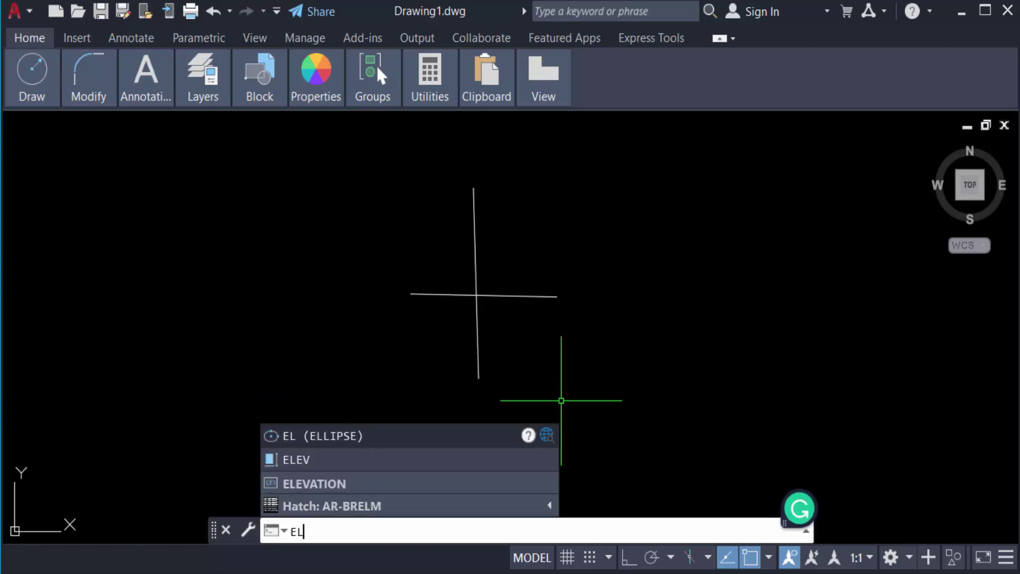
{"action": "key", "text": "Return"}
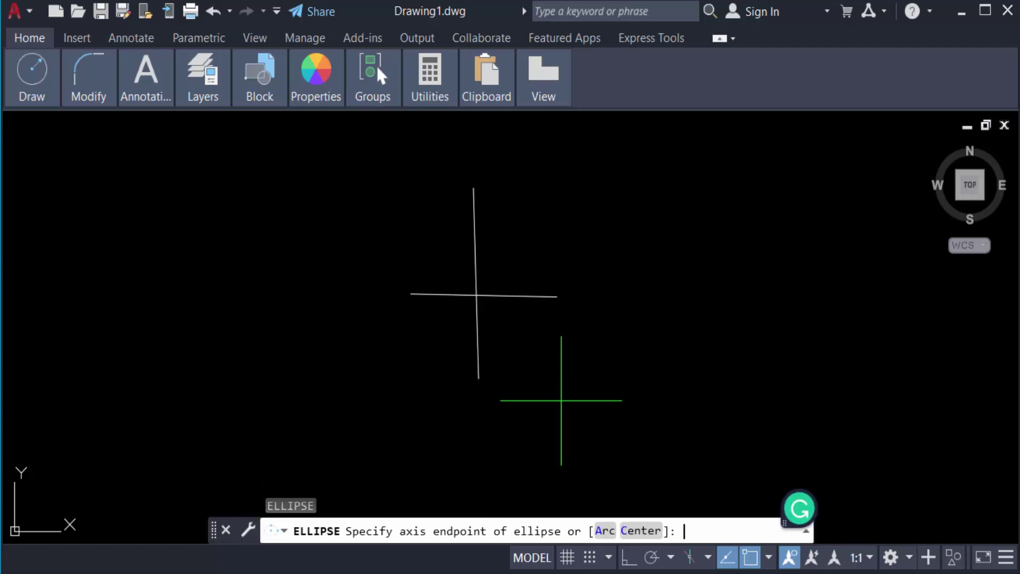
{"action": "left_click", "coordinate": [412, 294]}
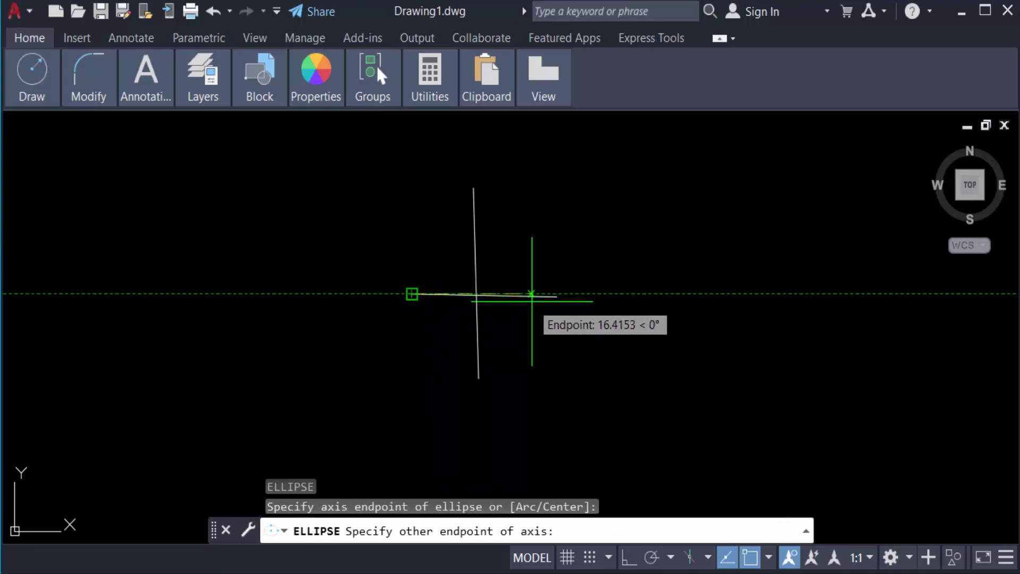
{"action": "left_click", "coordinate": [558, 296]}
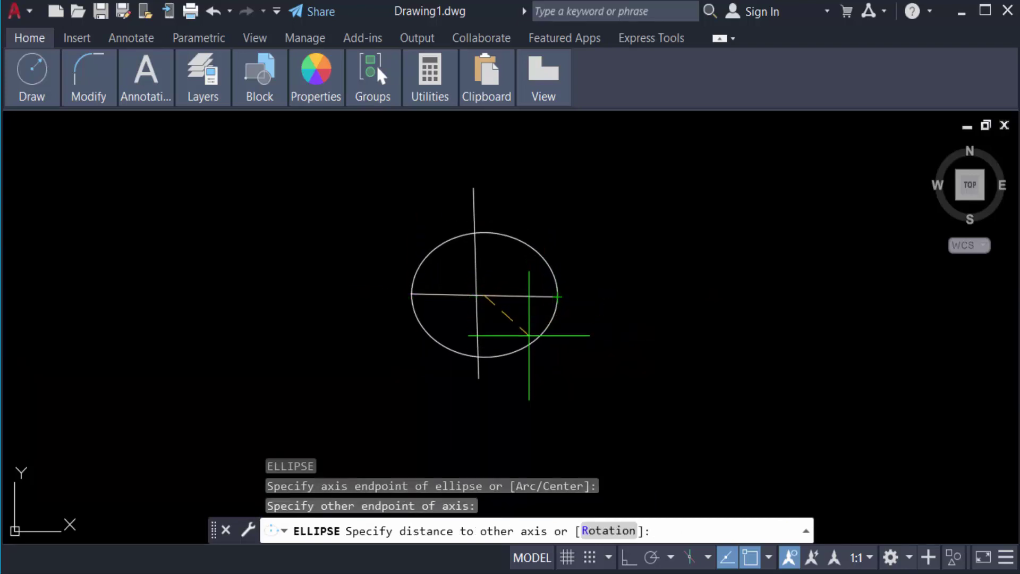
{"action": "left_click", "coordinate": [523, 393]}
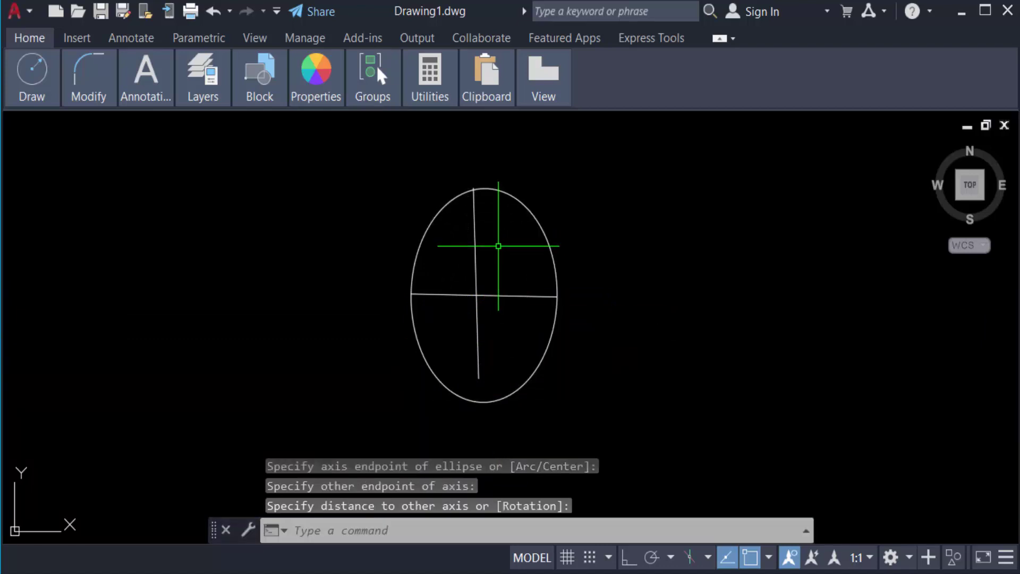
{"action": "scroll", "coordinate": [455, 127], "scroll_direction": "up", "scroll_amount": 8}
{"action": "scroll", "coordinate": [450, 154], "scroll_direction": "down", "scroll_amount": 10}
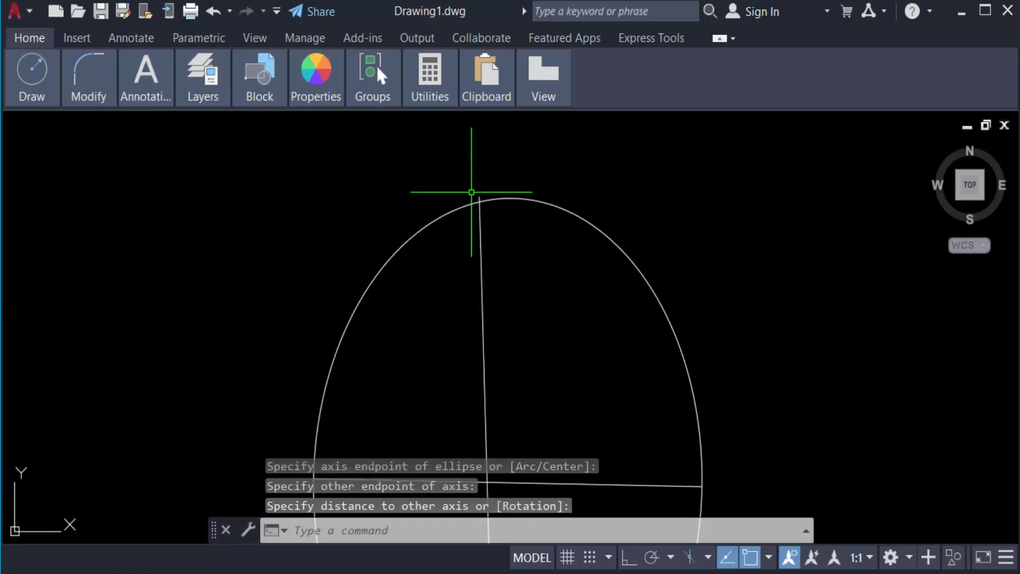
{"action": "scroll", "coordinate": [478, 372], "scroll_direction": "up", "scroll_amount": 4}
{"action": "scroll", "coordinate": [496, 337], "scroll_direction": "down", "scroll_amount": 4}
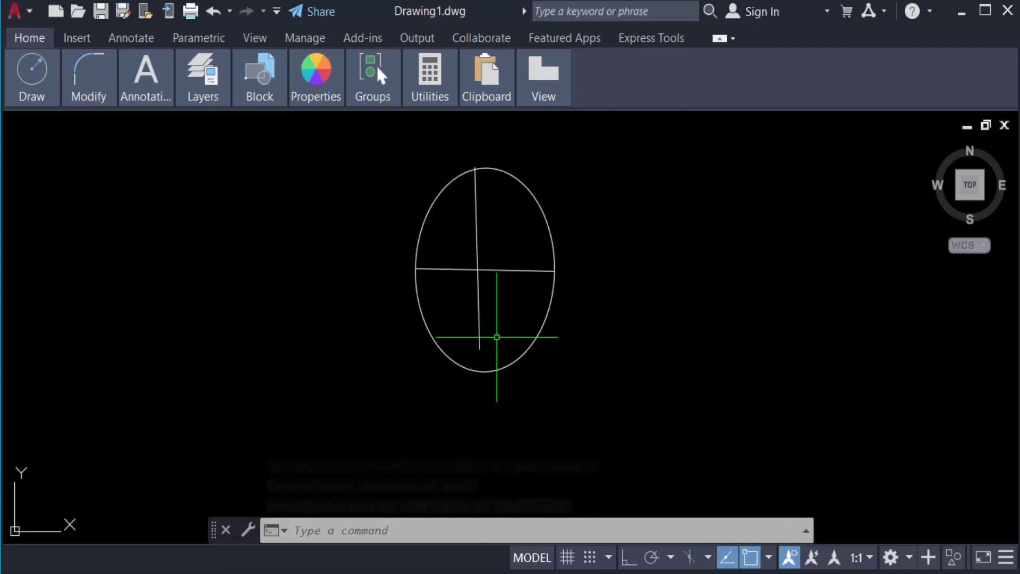
Step: Use EXTEND (EX) to lengthen the vertical line's bottom end to the ellipse
{"action": "key", "text": "Escape"}
{"action": "key", "text": "Escape"}
{"action": "key", "text": "Escape"}
{"action": "type", "text": "e"}
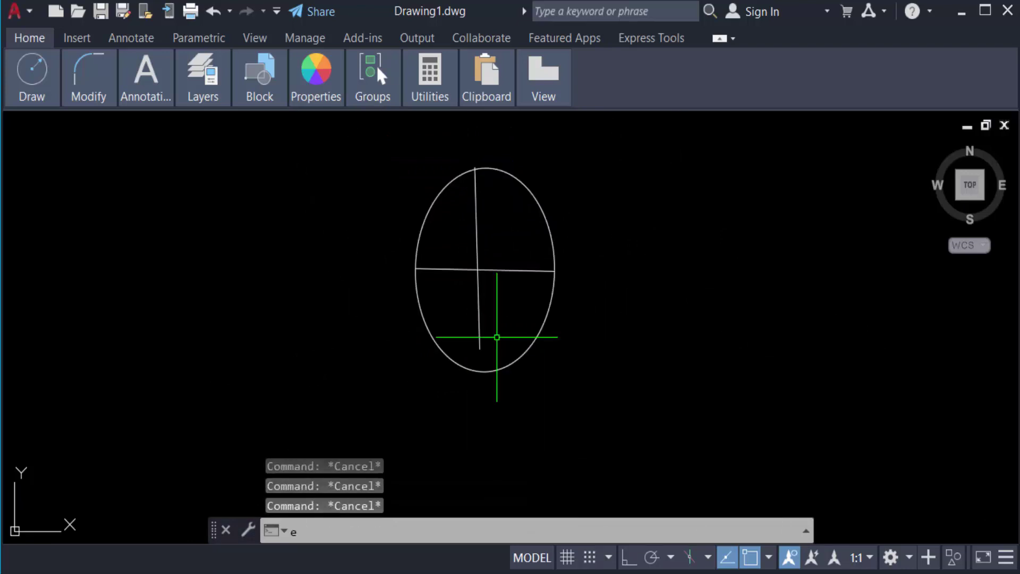
{"action": "type", "text": "x"}
{"action": "key", "text": "Return"}
{"action": "left_click", "coordinate": [451, 359]}
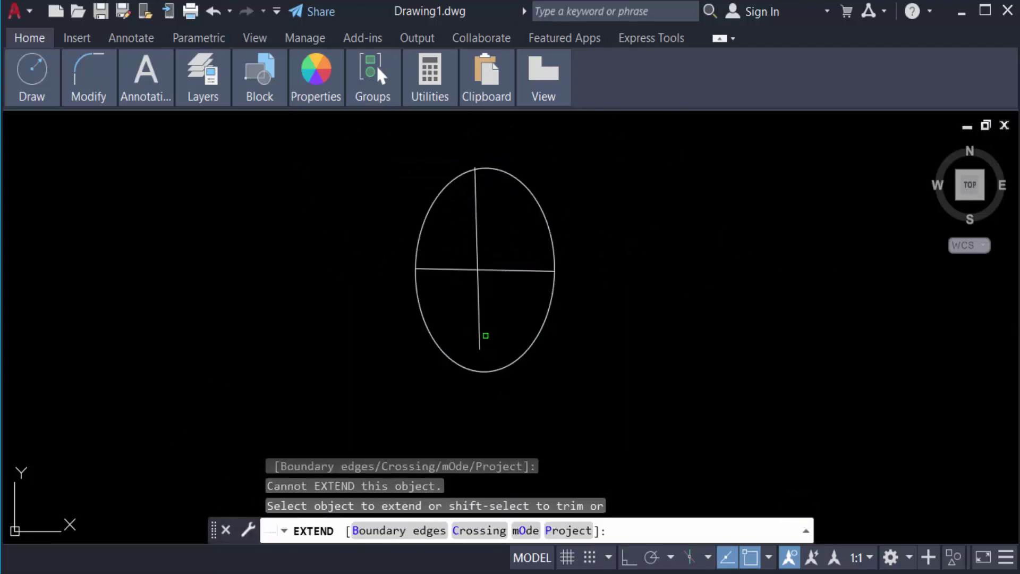
{"action": "left_click", "coordinate": [479, 337]}
{"action": "scroll", "coordinate": [470, 153], "scroll_direction": "up", "scroll_amount": 5}
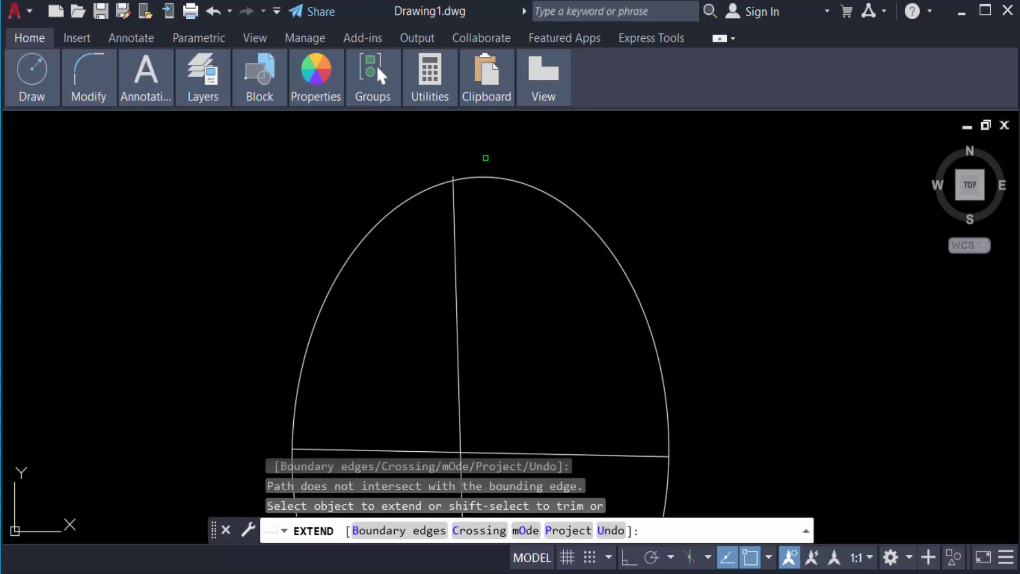
{"action": "key", "text": "Escape"}
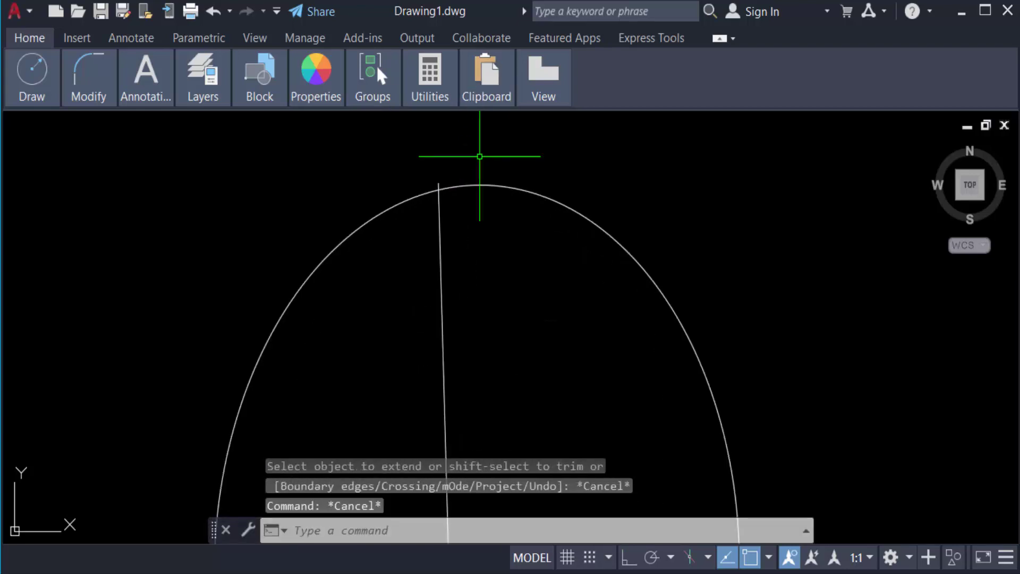
Step: Trim off the vertical line's top portion beyond the ellipse with TRIM (TR)
{"action": "type", "text": "tr"}
{"action": "key", "text": "Return"}
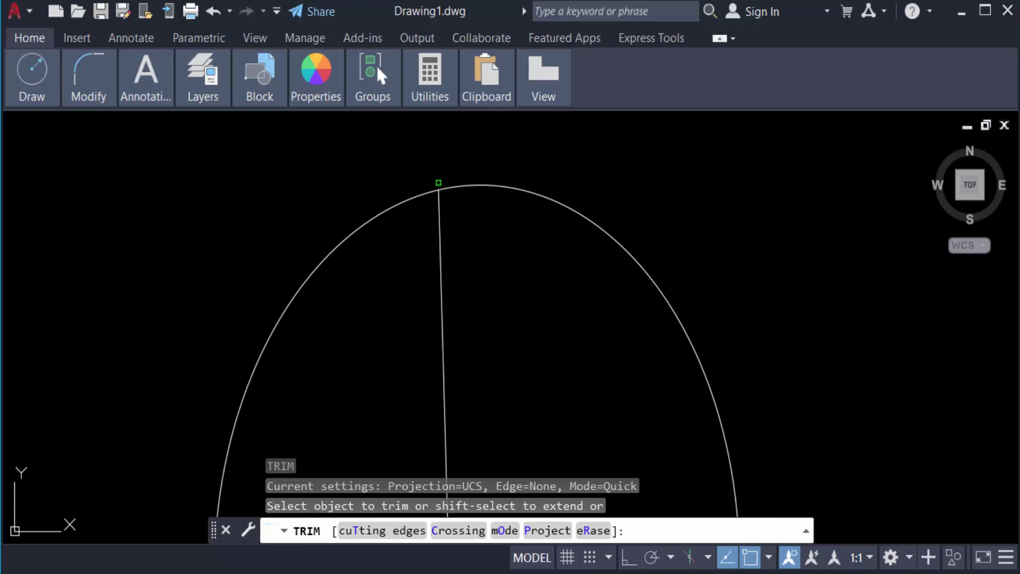
{"action": "left_click", "coordinate": [439, 182]}
{"action": "scroll", "coordinate": [438, 182], "scroll_direction": "down", "scroll_amount": 5}
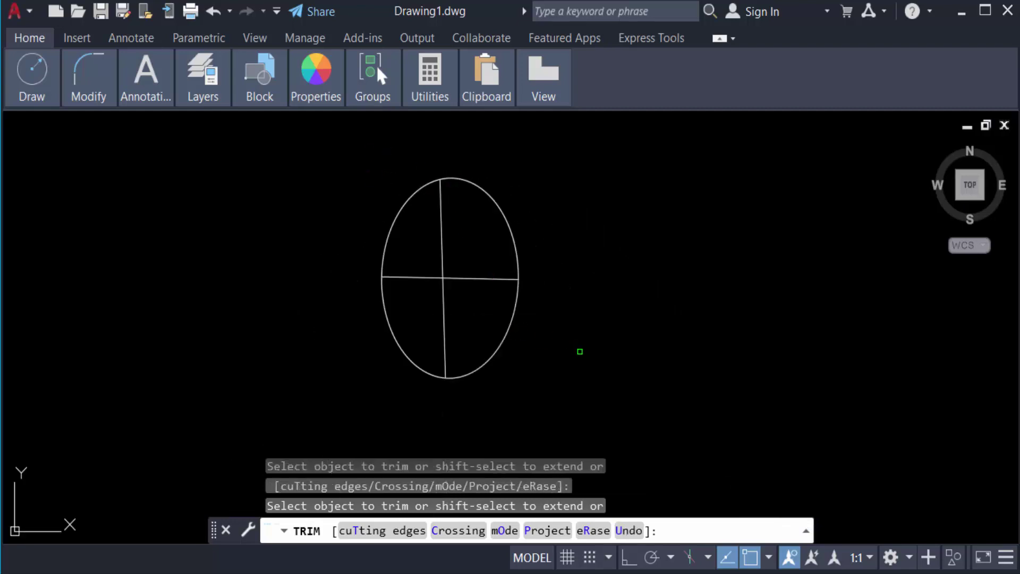
{"action": "key", "text": "Escape"}
{"action": "key", "text": "Escape"}
{"action": "key", "text": "Escape"}
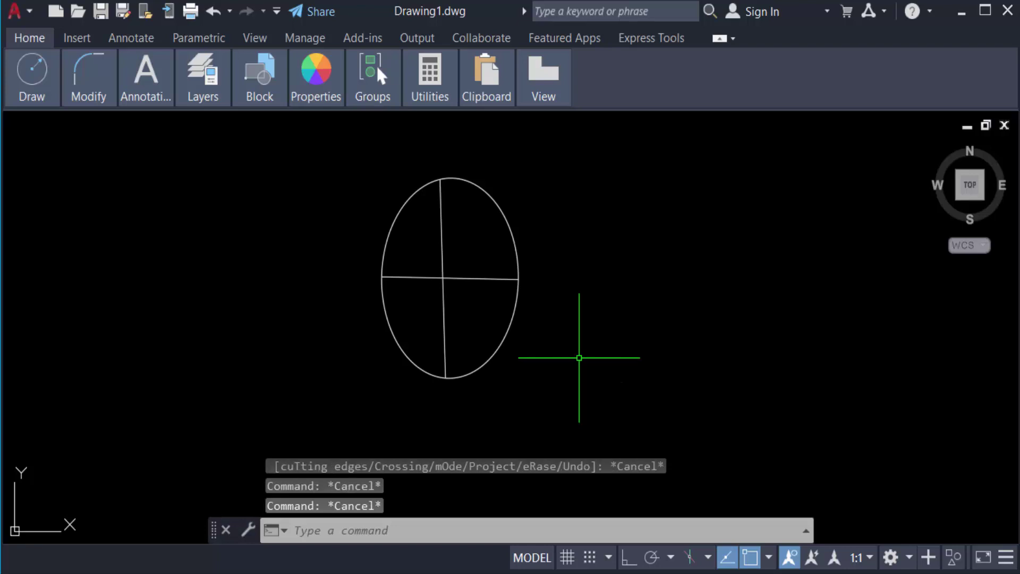
Step: Draw a tall, narrow ellipse above the elliptical arc from two axis endpoints and a width
{"action": "scroll", "coordinate": [579, 354], "scroll_direction": "down", "scroll_amount": 6}
{"action": "scroll", "coordinate": [604, 350], "scroll_direction": "up", "scroll_amount": 4}
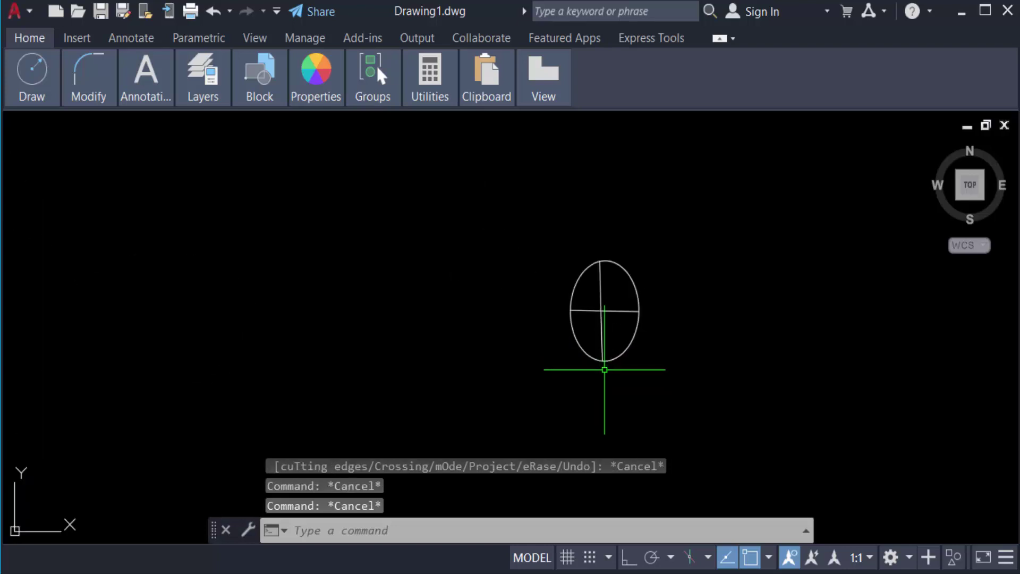
{"action": "middle_click_drag", "start_coordinate": [674, 365], "coordinate": [623, 421]}
{"action": "middle_click_drag", "start_coordinate": [361, 407], "coordinate": [467, 413]}
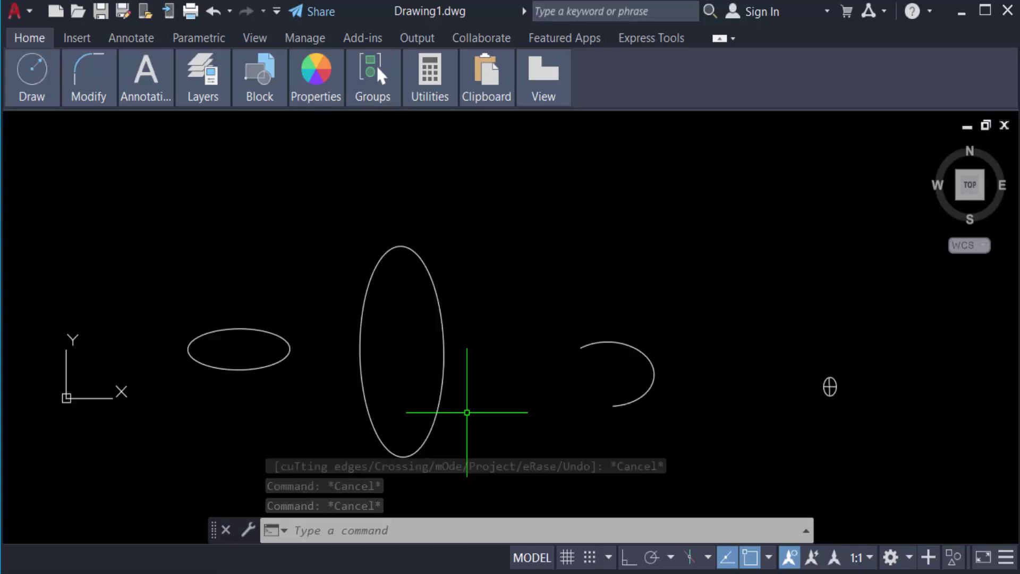
{"action": "scroll", "coordinate": [501, 416], "scroll_direction": "down", "scroll_amount": 1}
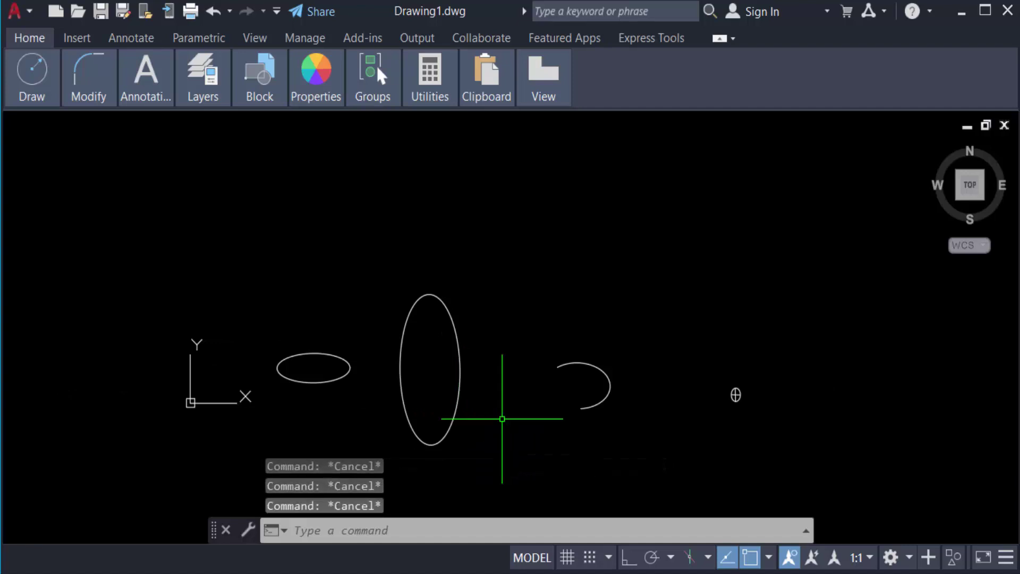
{"action": "type", "text": "el"}
{"action": "key", "text": "Return"}
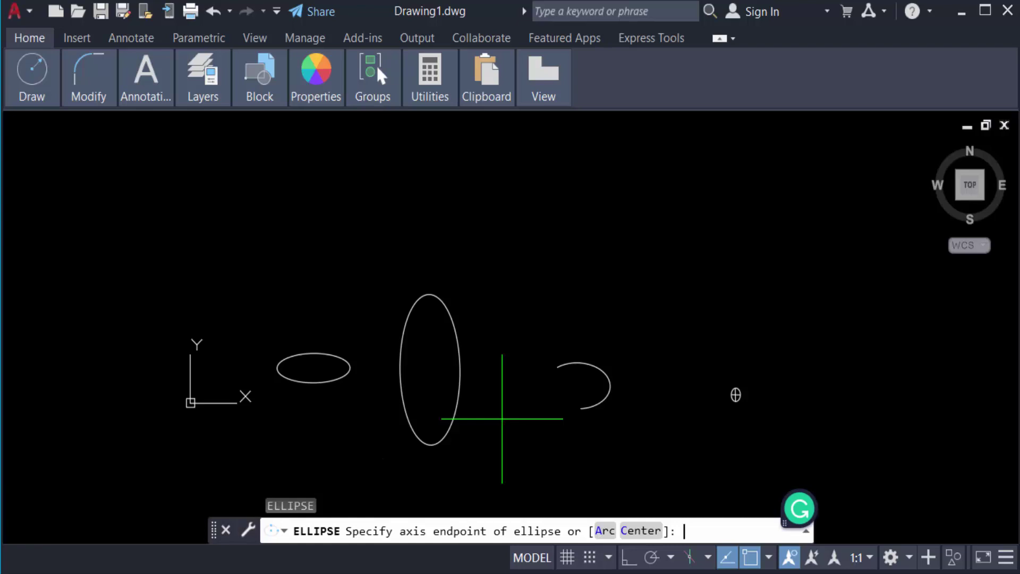
{"action": "scroll", "coordinate": [608, 351], "scroll_direction": "up", "scroll_amount": 3}
{"action": "left_click", "coordinate": [564, 306]}
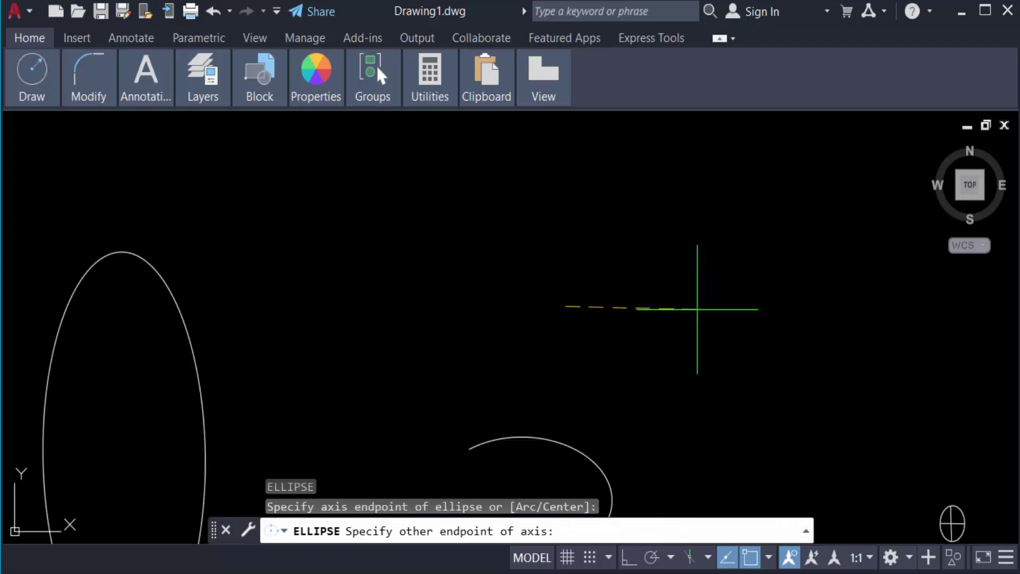
{"action": "left_click", "coordinate": [663, 307]}
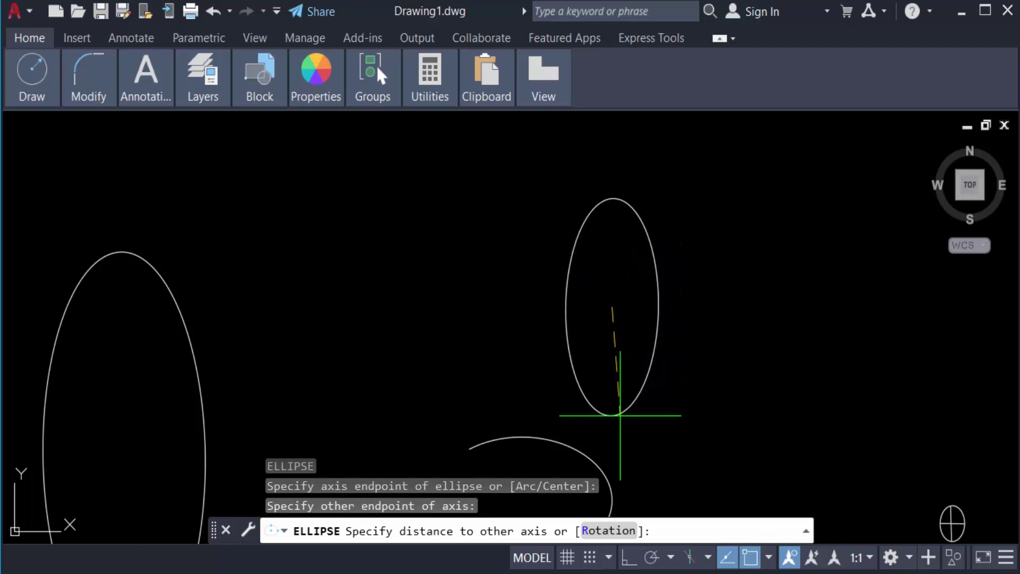
{"action": "left_click", "coordinate": [610, 180]}
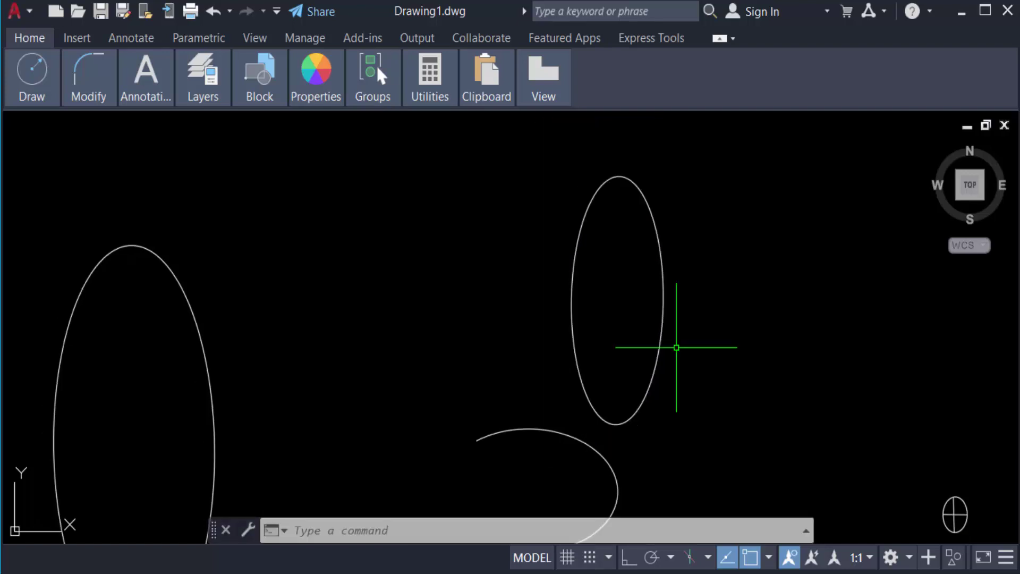
{"action": "scroll", "coordinate": [658, 339], "scroll_direction": "down", "scroll_amount": 5}
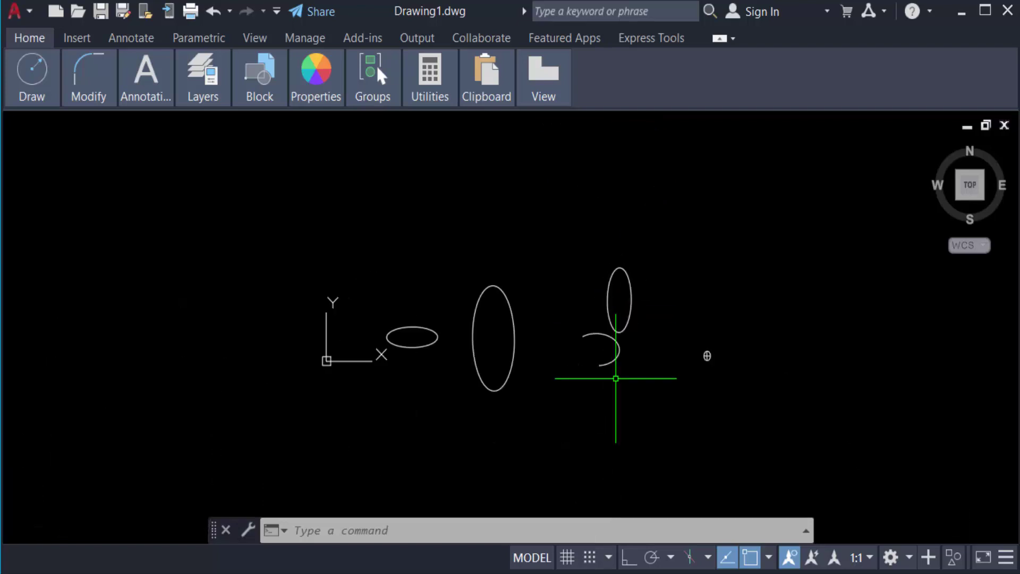
{"action": "scroll", "coordinate": [613, 375], "scroll_direction": "up", "scroll_amount": 4}
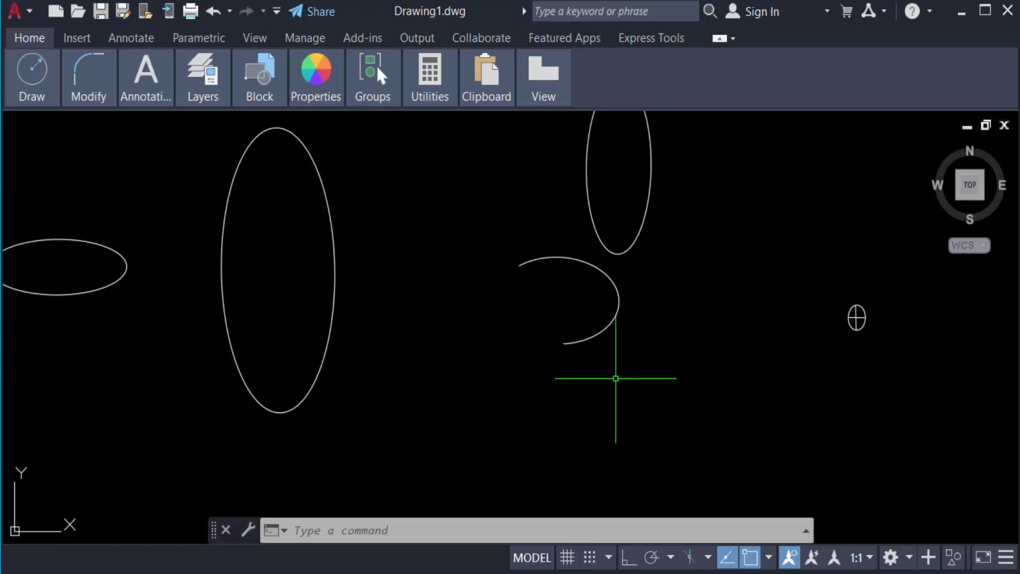